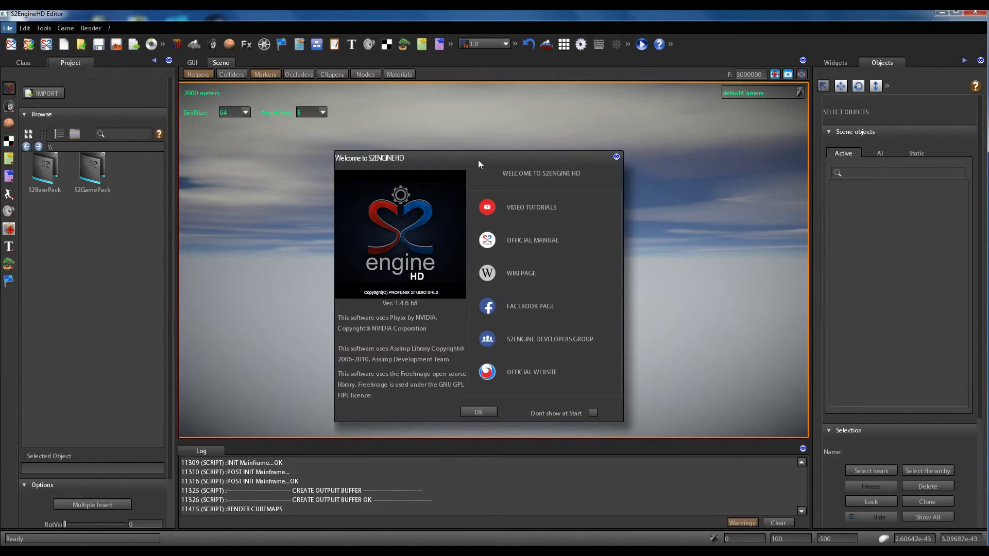
Step: Dismiss the welcome window and name the new project NewProject2
left_click_drag(478, 160, 461, 155)
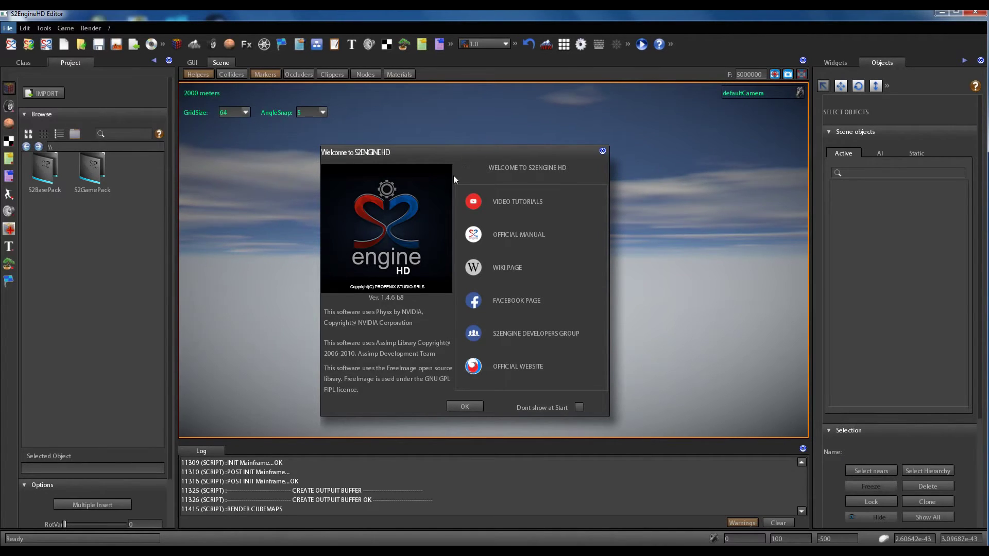
left_click(468, 407)
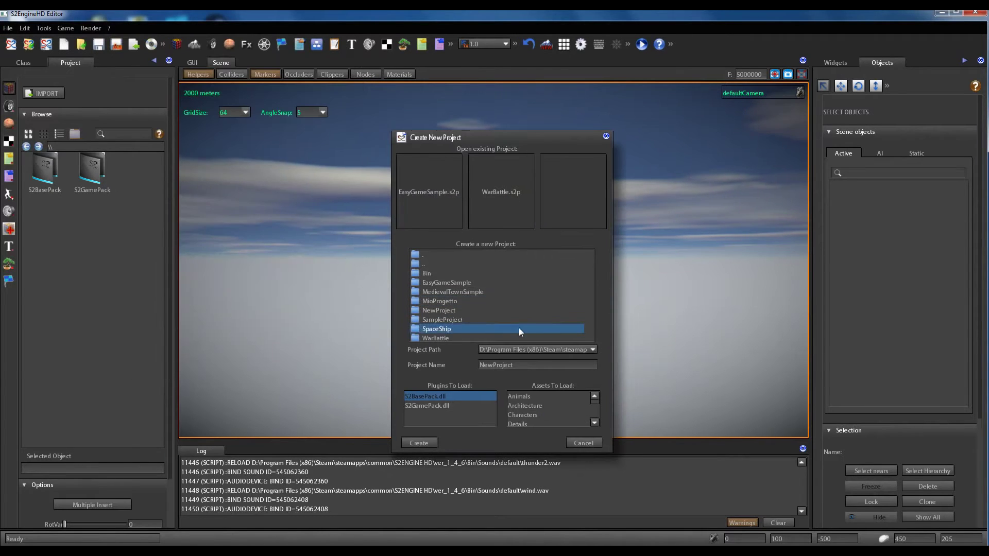
left_click(546, 365)
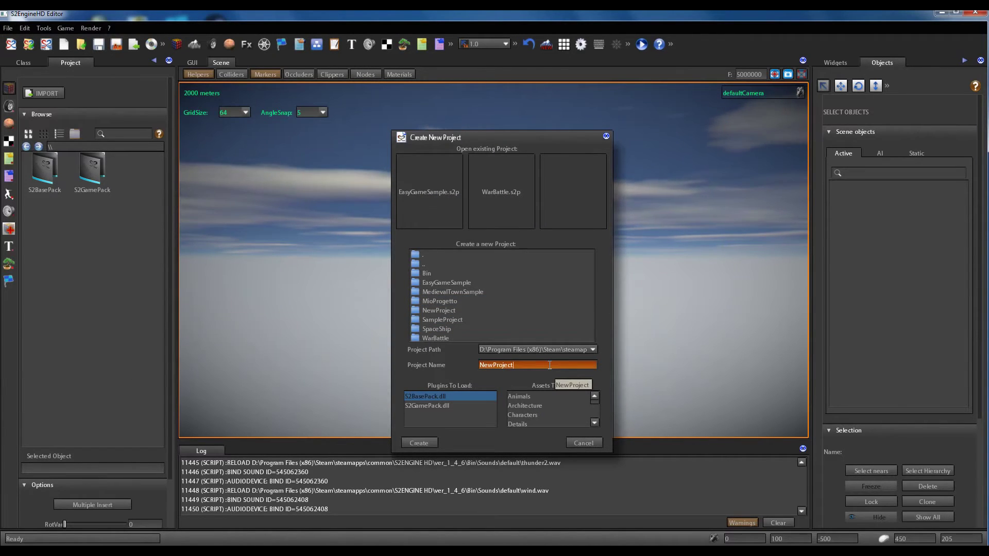
type("2")
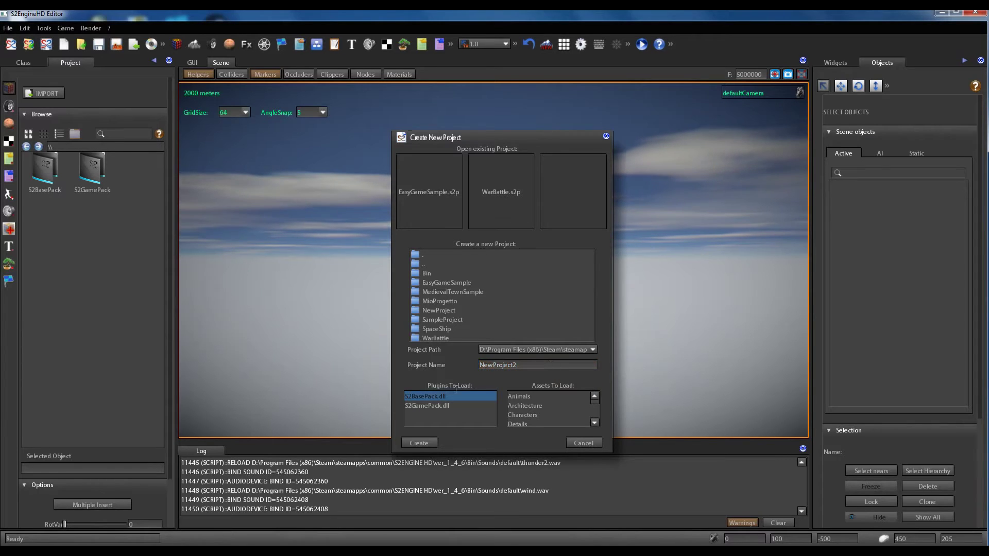
Step: Add the S2GamePack.dll plugin alongside S2BasePack.dll, choose the EasyGame assets, and create the project
left_click(424, 406)
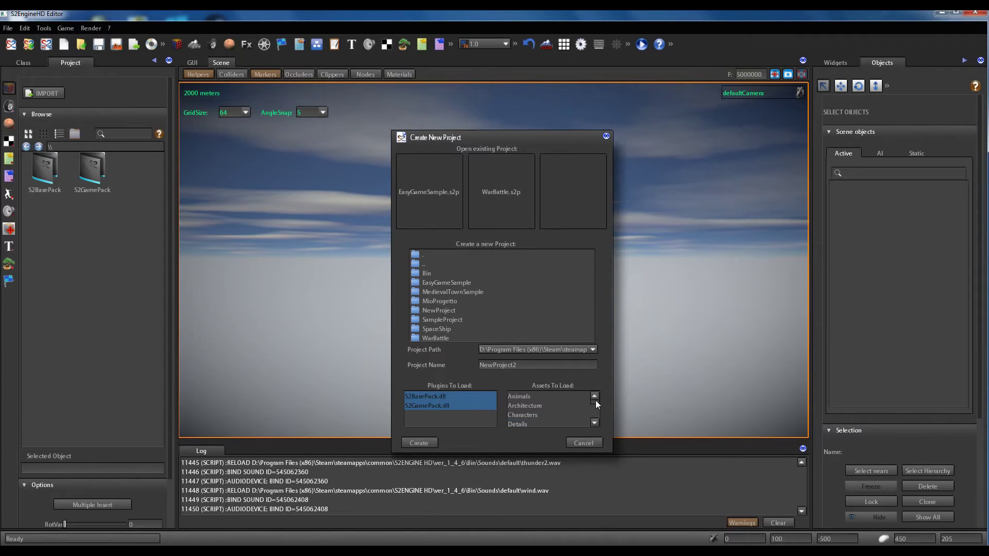
scroll(595, 404, "down", 2)
scroll(596, 406, "down", 2)
left_click(517, 396)
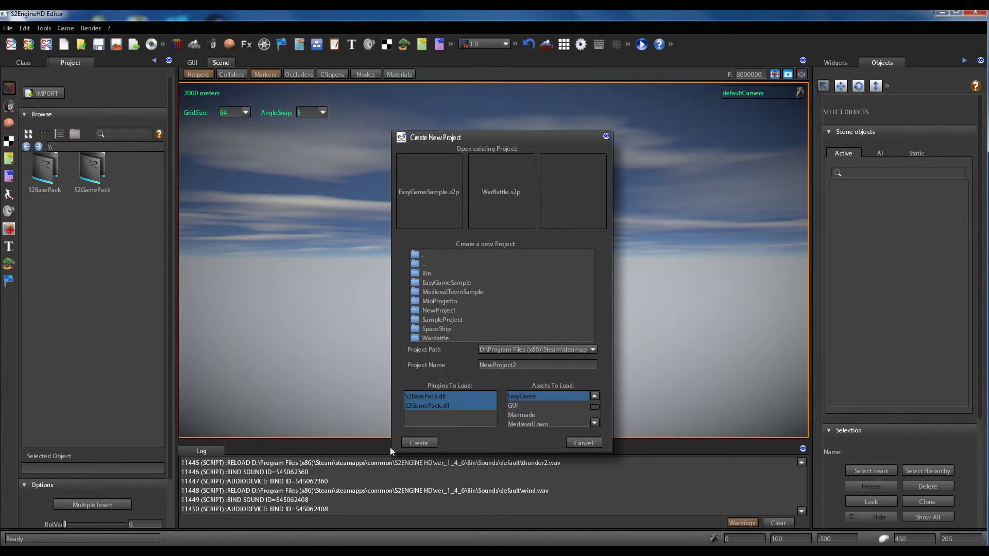
left_click(550, 406)
left_click(550, 405)
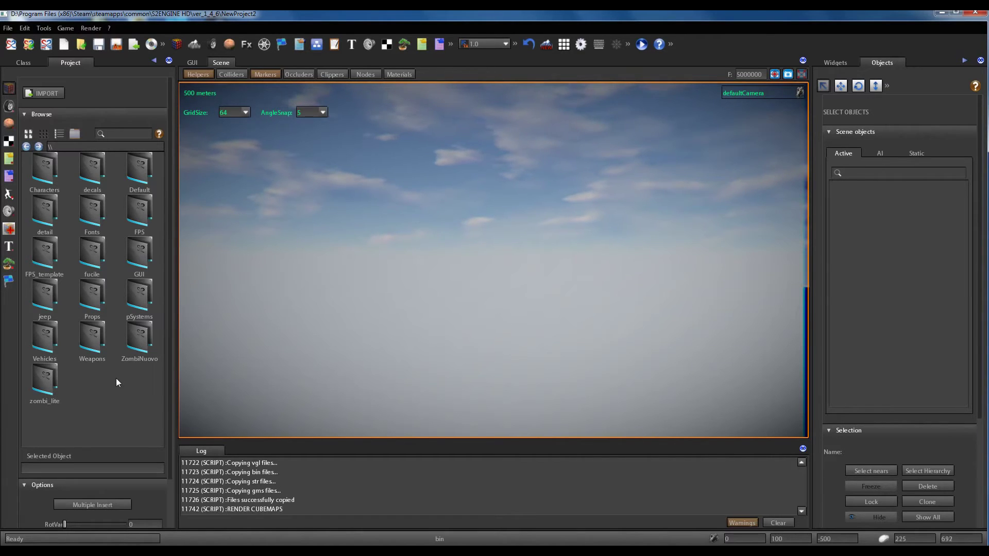
Step: List the project's objects without folders, examine the characters, pickups, particle systems and weapons, and restore the folder display
left_click(79, 137)
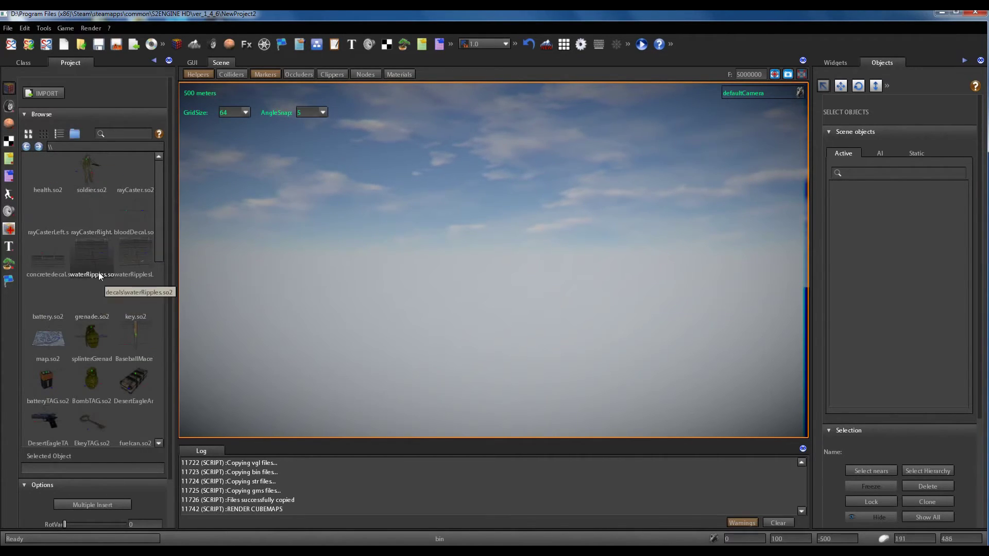
left_click(76, 135)
left_click(77, 135)
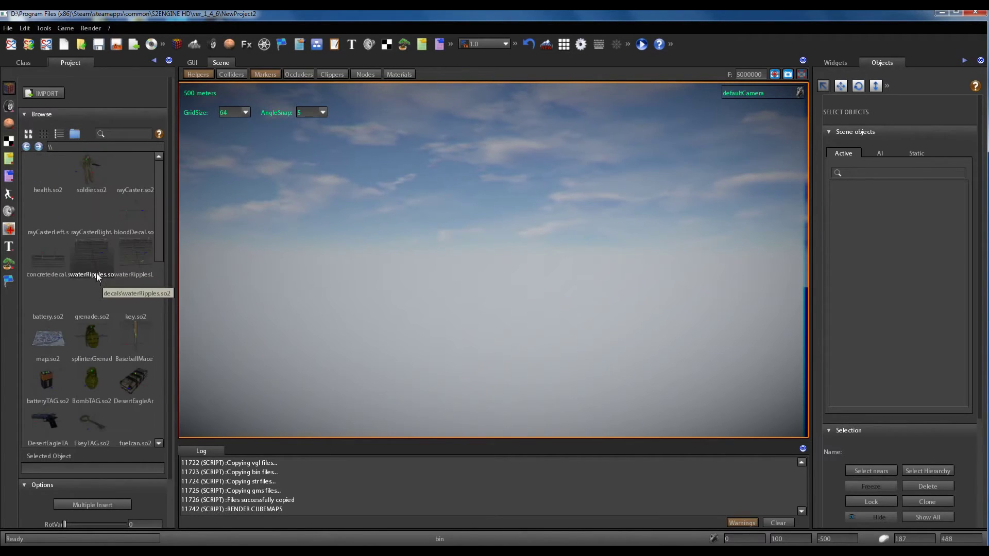
scroll(96, 273, "down", 10)
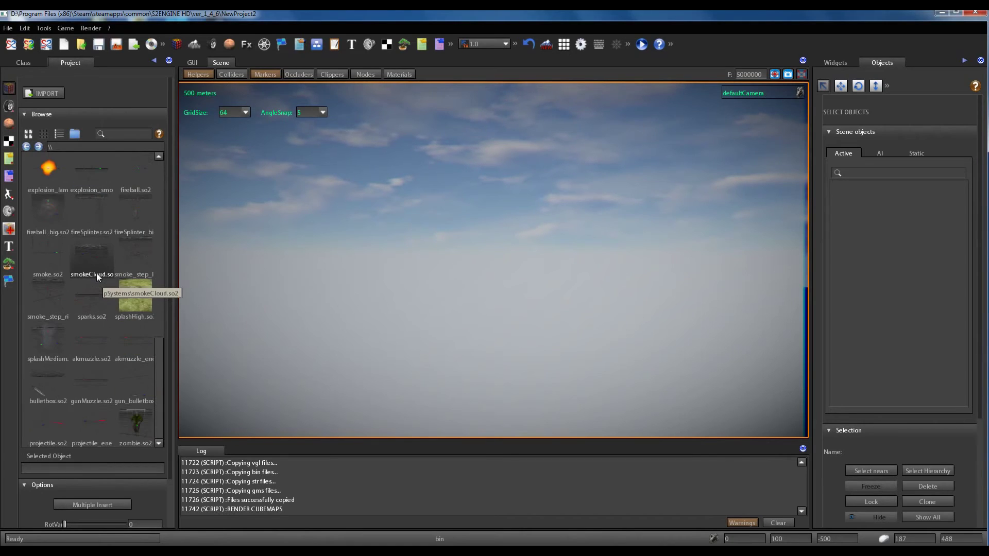
scroll(95, 336, "up", 10)
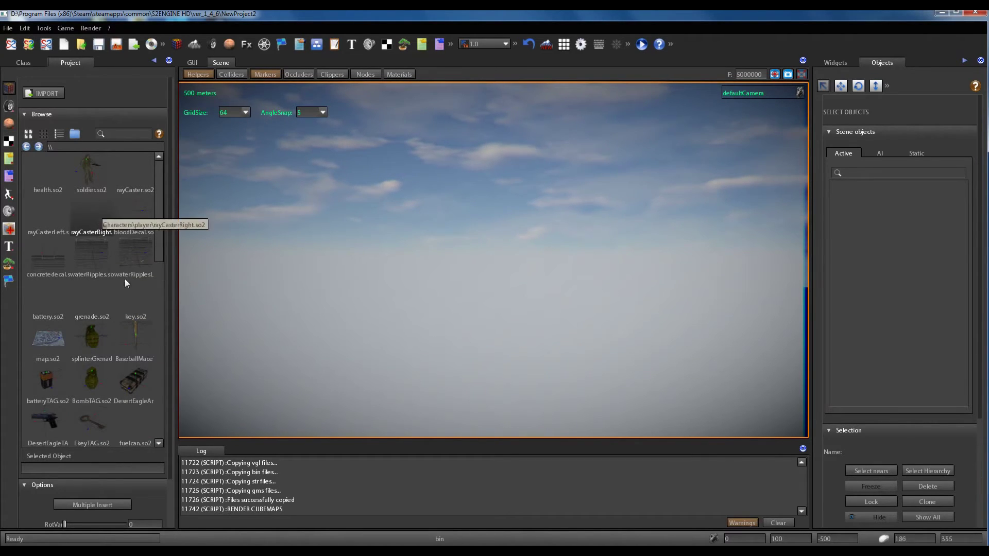
mouse_move(159, 220)
left_mouse_down()
mouse_move(168, 400)
mouse_move(166, 191)
left_mouse_up()
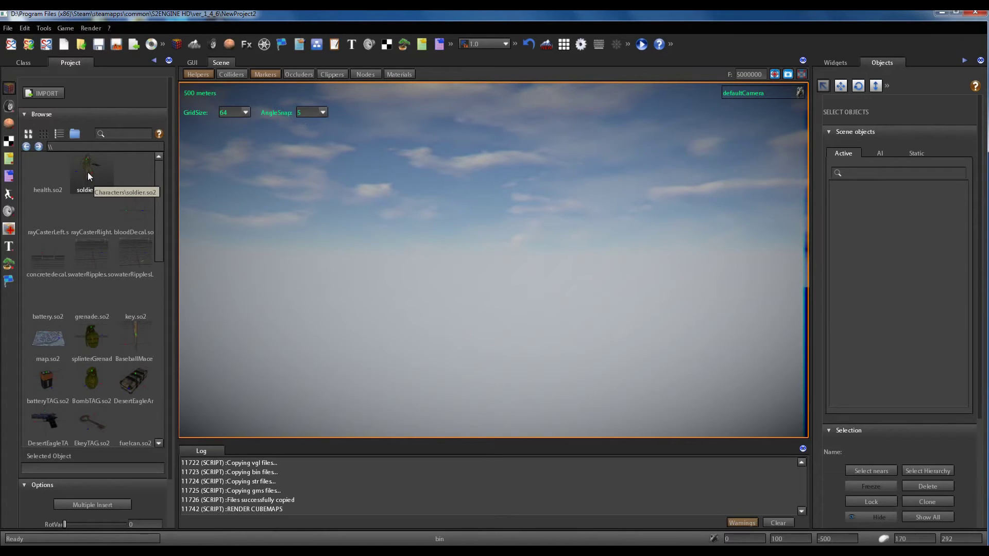
scroll(90, 270, "down", 2)
scroll(90, 267, "down", 10)
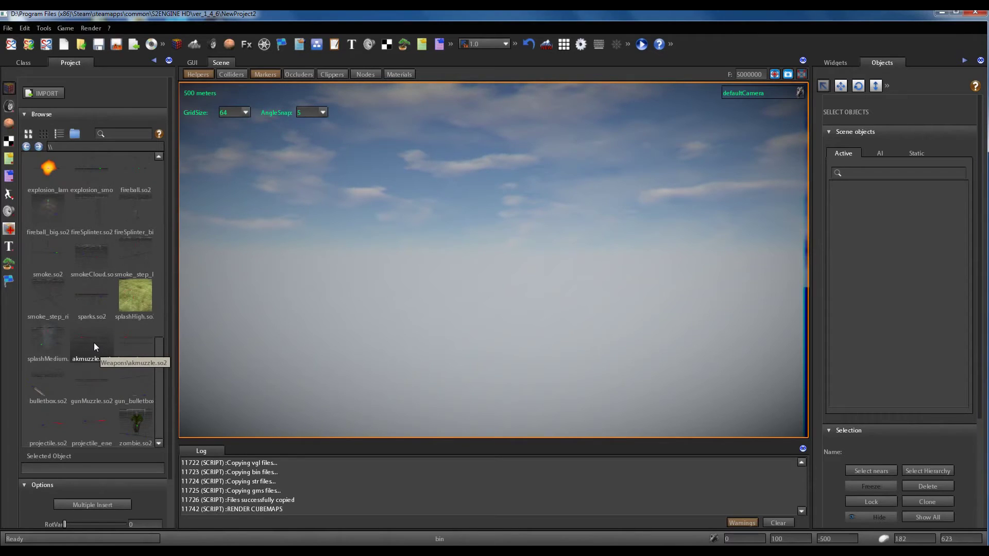
scroll(94, 340, "up", 7)
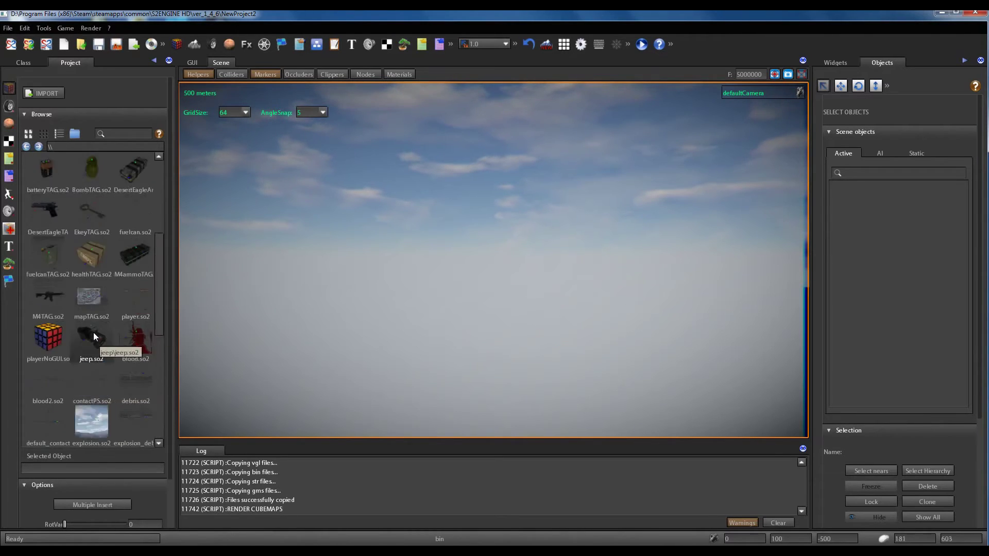
scroll(94, 334, "up", 5)
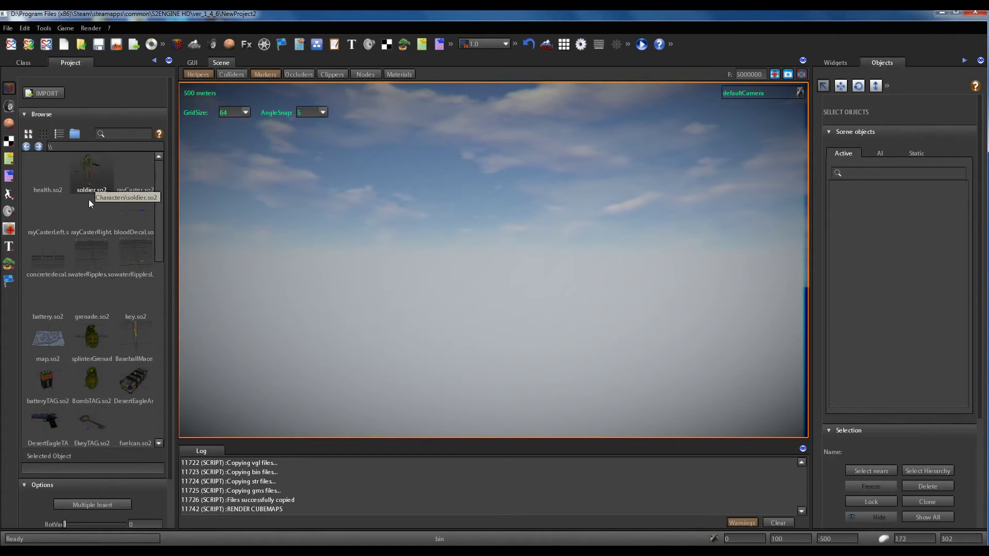
scroll(92, 231, "down", 8)
scroll(92, 232, "up", 4)
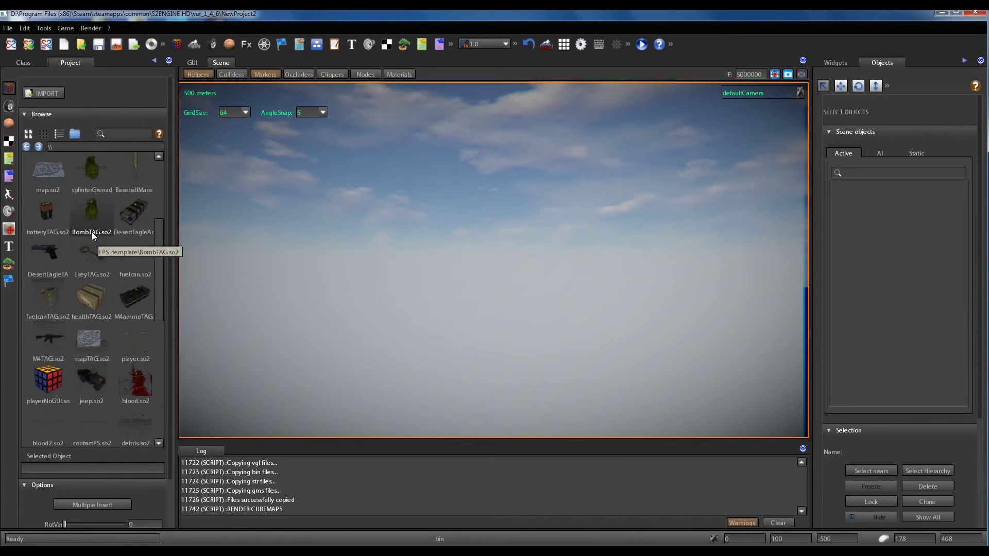
scroll(92, 232, "up", 4)
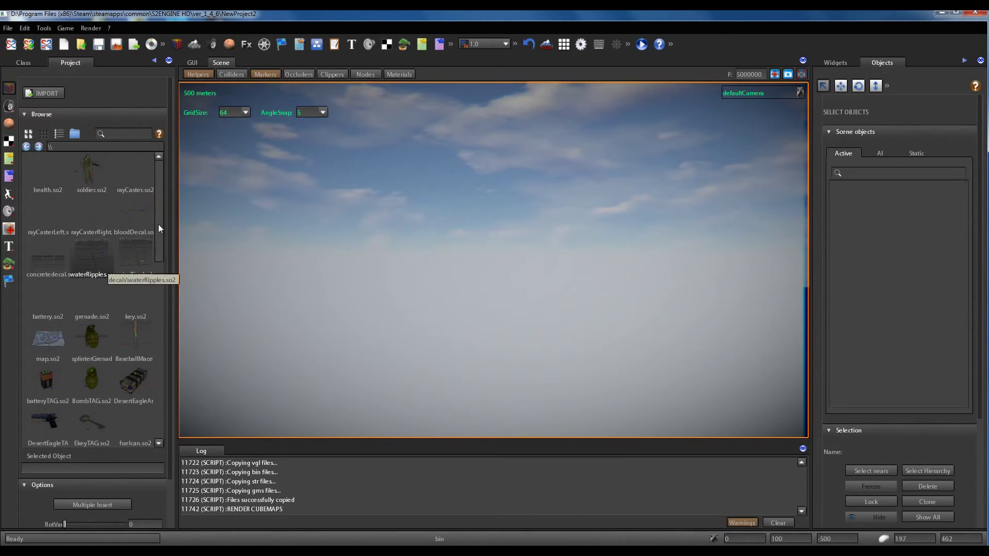
mouse_move(161, 206)
left_mouse_down()
mouse_move(167, 414)
mouse_move(171, 201)
mouse_move(160, 293)
mouse_move(158, 264)
mouse_move(169, 401)
left_mouse_up()
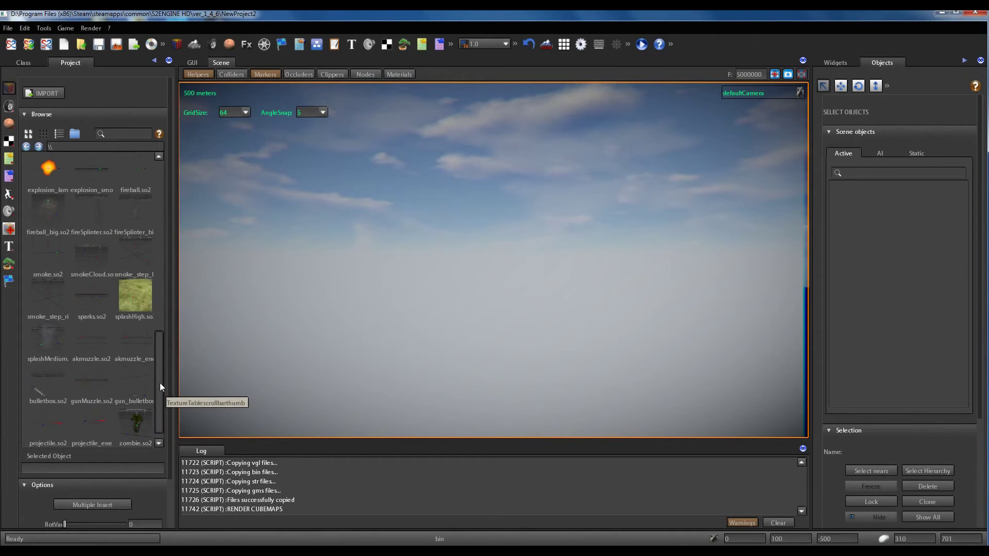
left_click_drag(160, 382, 154, 193)
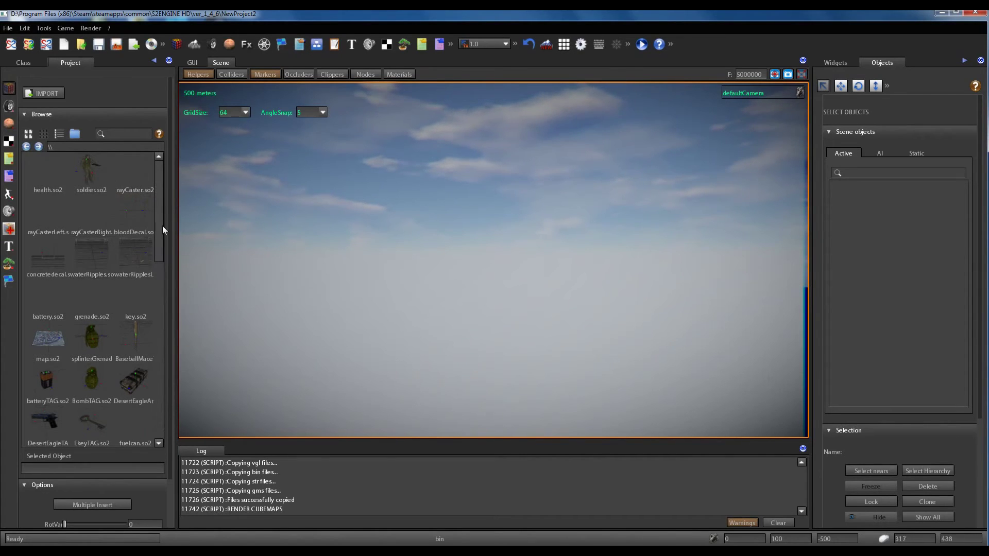
left_click_drag(161, 229, 166, 276)
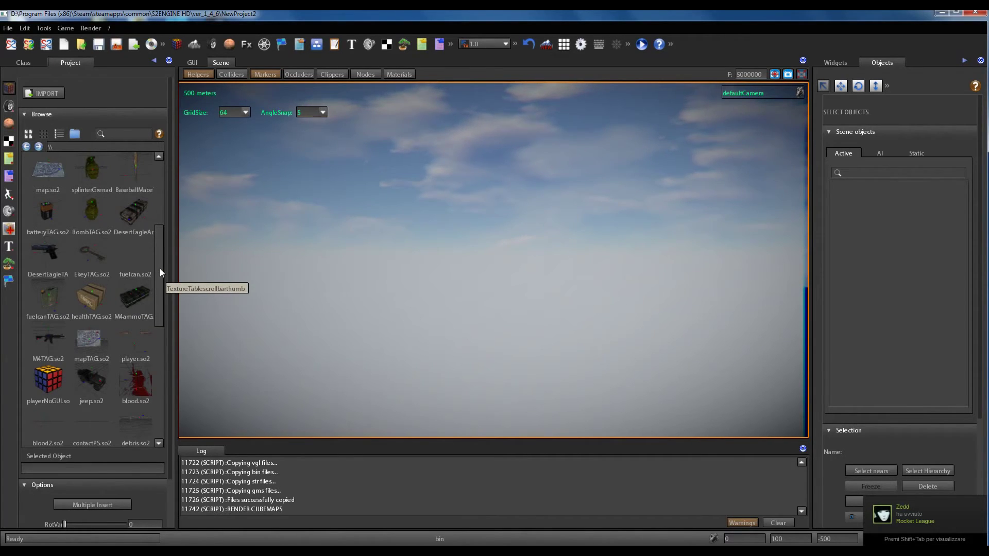
mouse_move(160, 270)
left_mouse_down()
mouse_move(161, 286)
mouse_move(157, 208)
left_mouse_up()
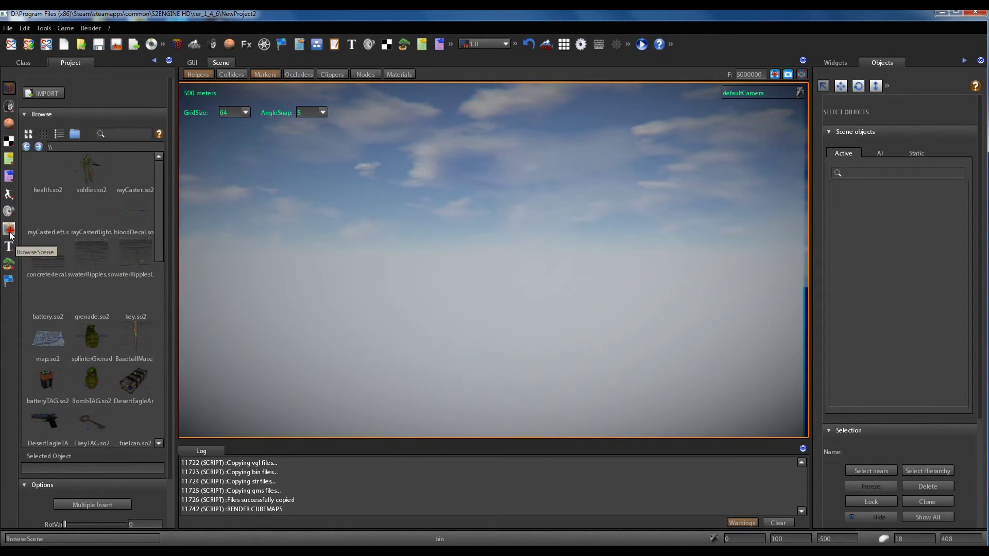
left_click(75, 135)
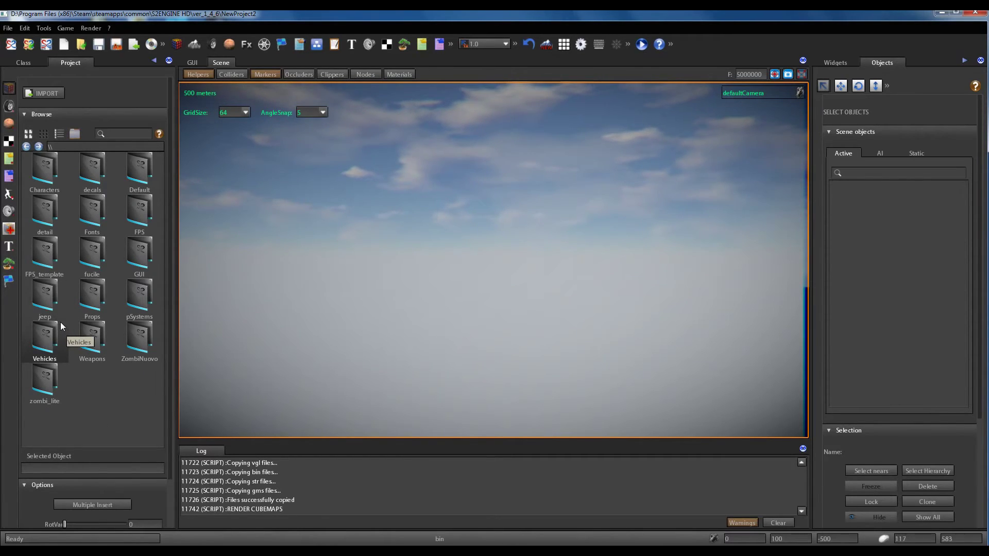
Step: Switch the project browser from objects to scenes
left_click(11, 229)
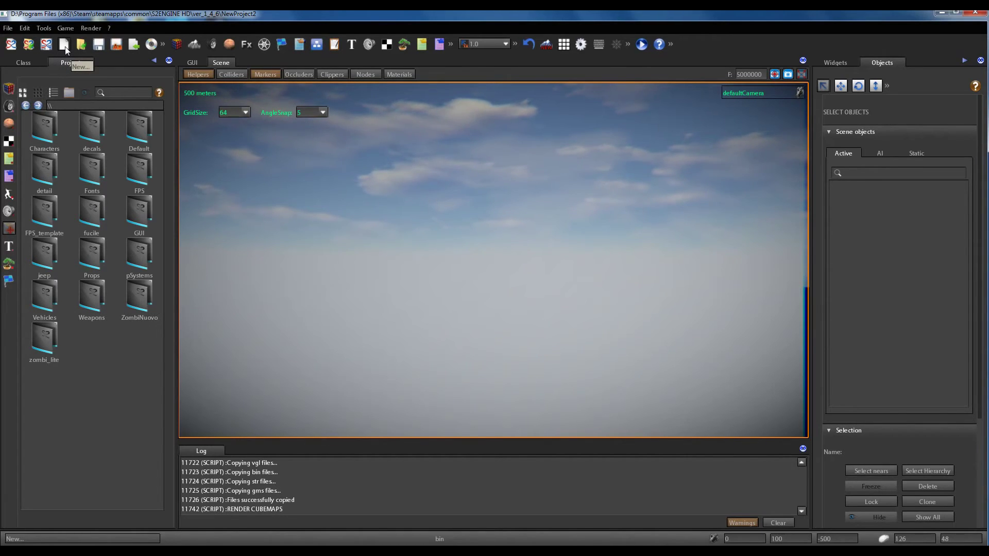
left_click(8, 28)
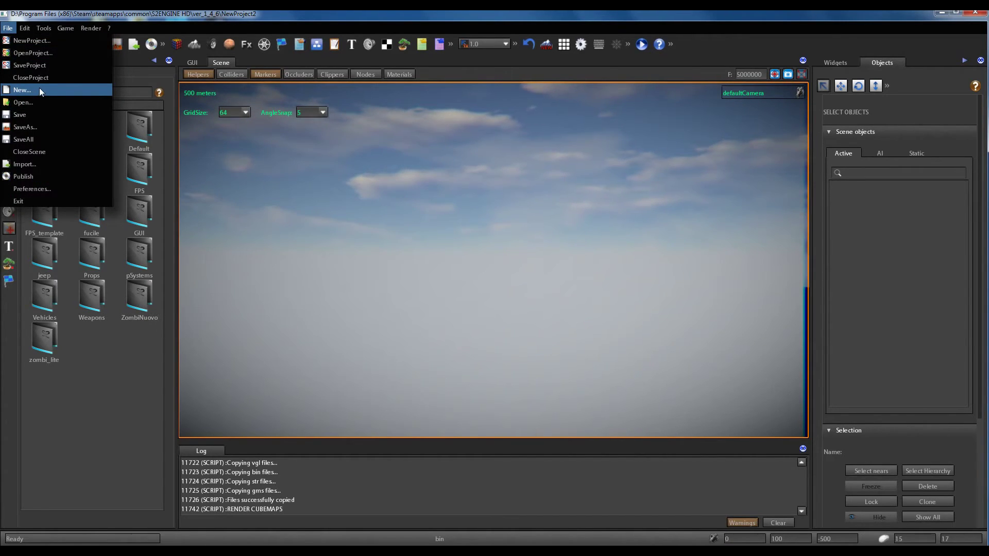
left_click(106, 377)
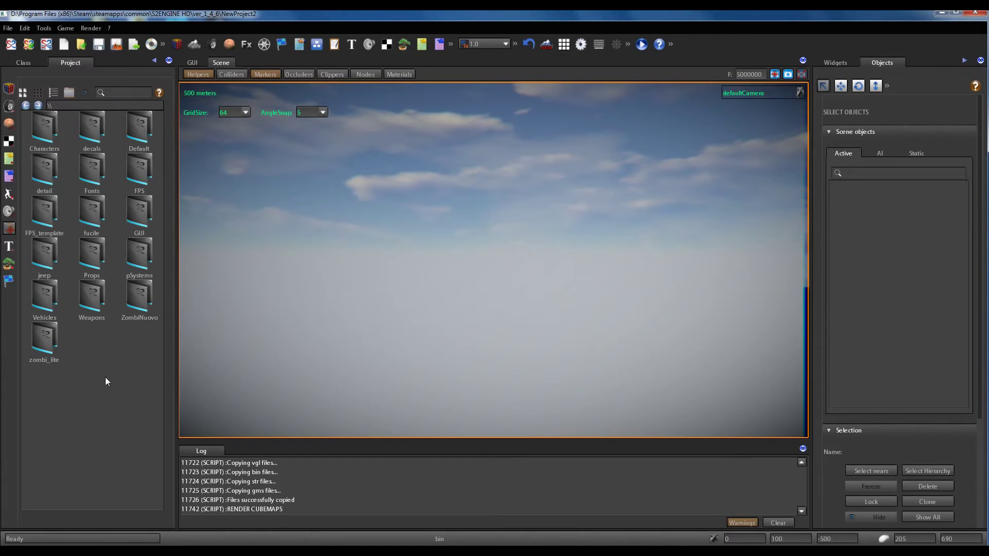
right_click(103, 366)
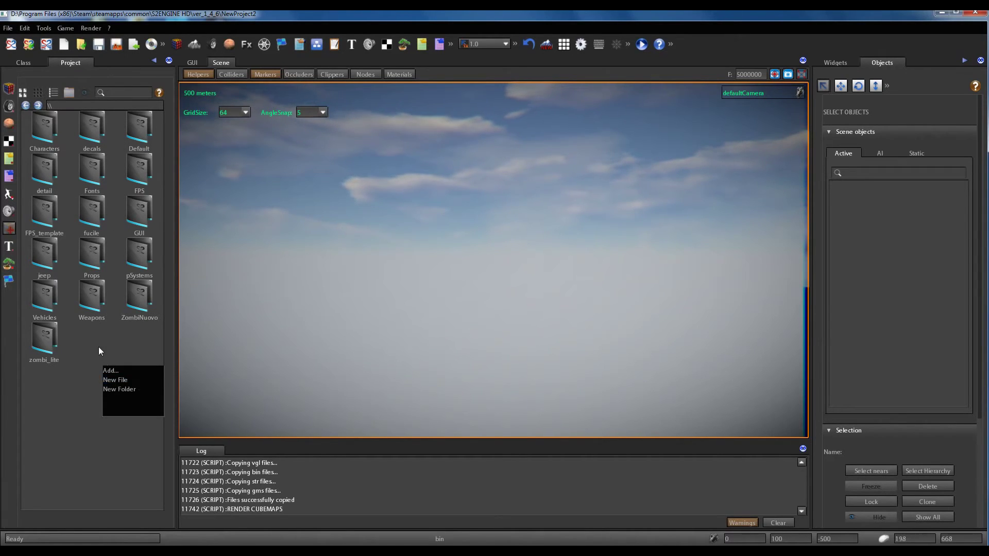
left_click(12, 234)
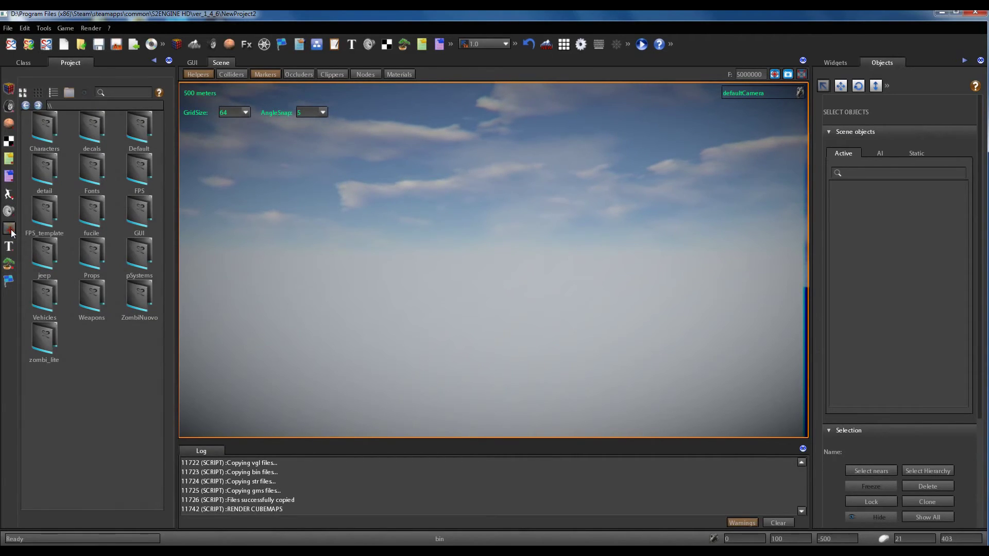
Step: Create a new scene file named NewScene with dimensions of 50000 (500 meters) and the default cube option enabled
right_click(87, 342)
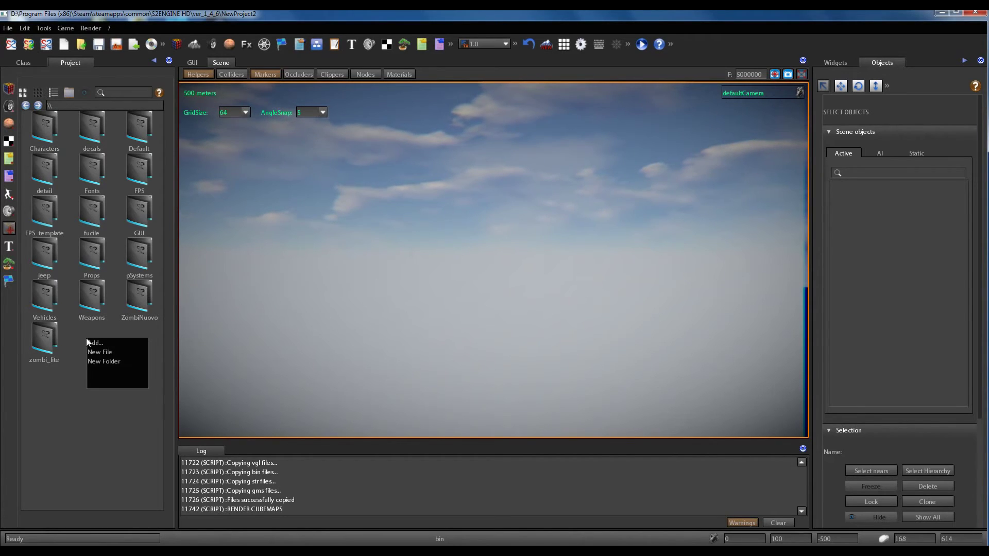
left_click(125, 348)
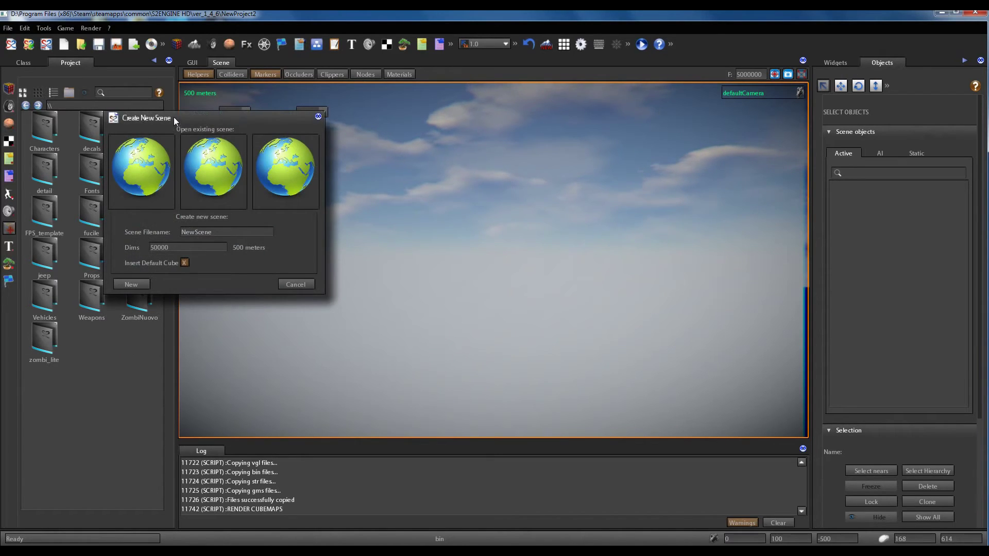
left_click_drag(174, 117, 262, 211)
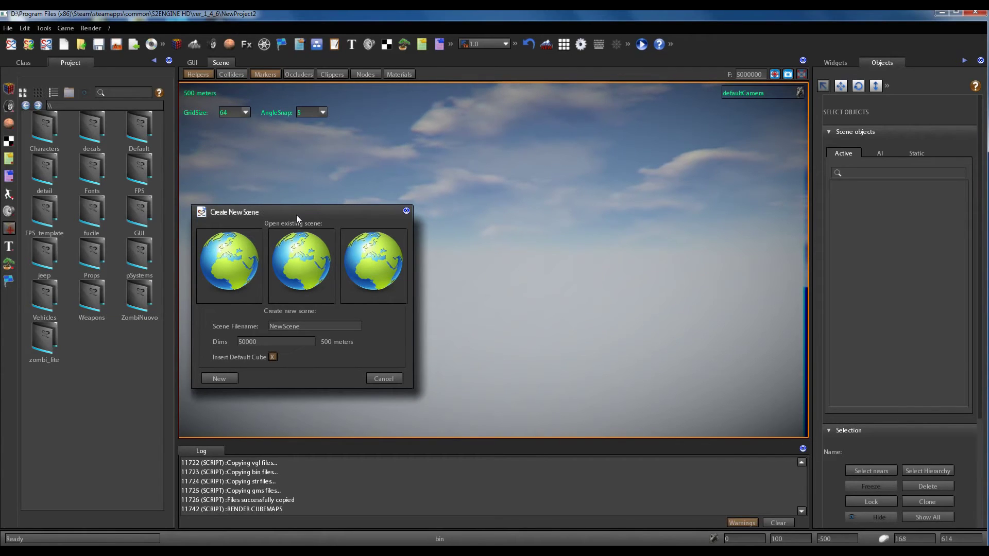
left_click_drag(298, 215, 302, 206)
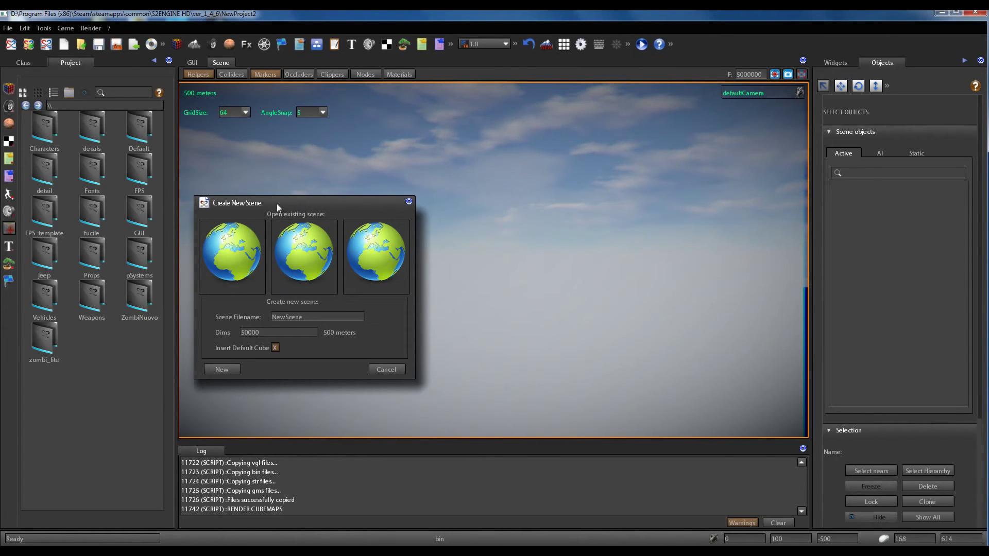
left_click_drag(277, 203, 315, 193)
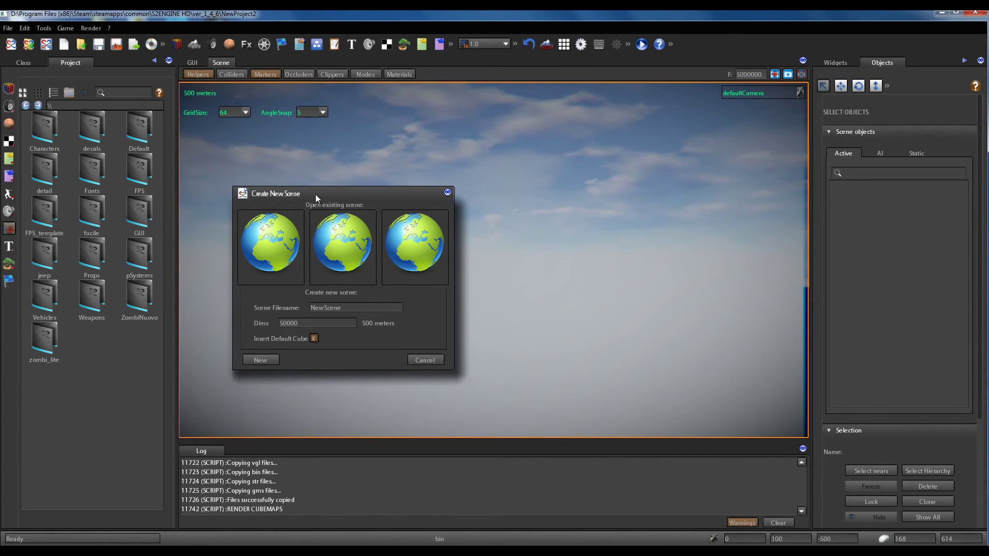
left_click(260, 360)
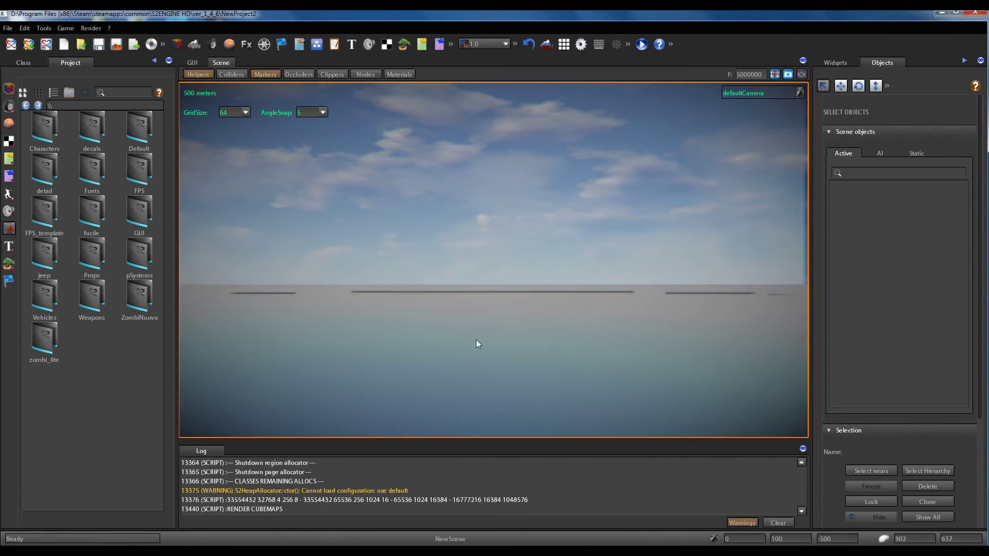
Step: Look around the new scene and switch the project browser back to objects
right_click_drag(507, 288, 545, 318)
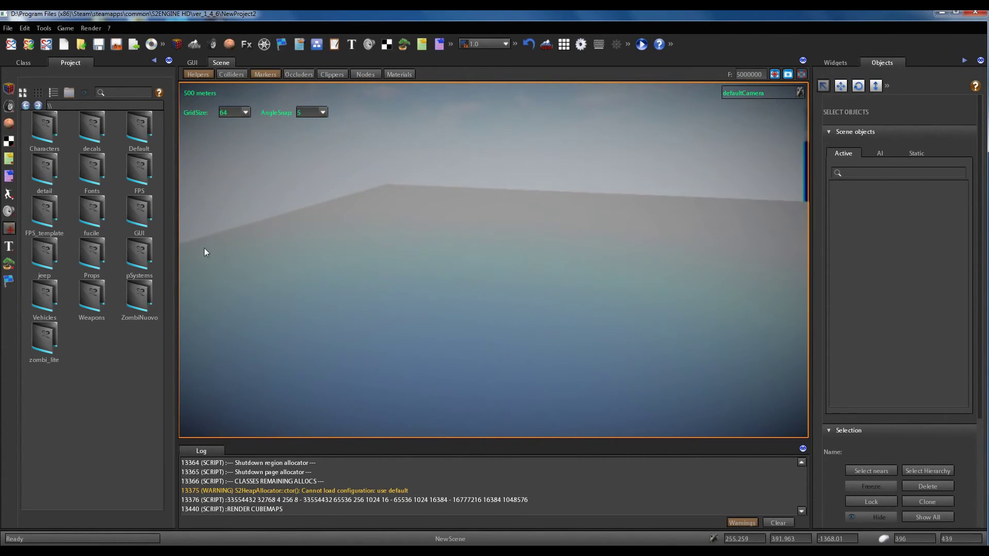
left_click(9, 90)
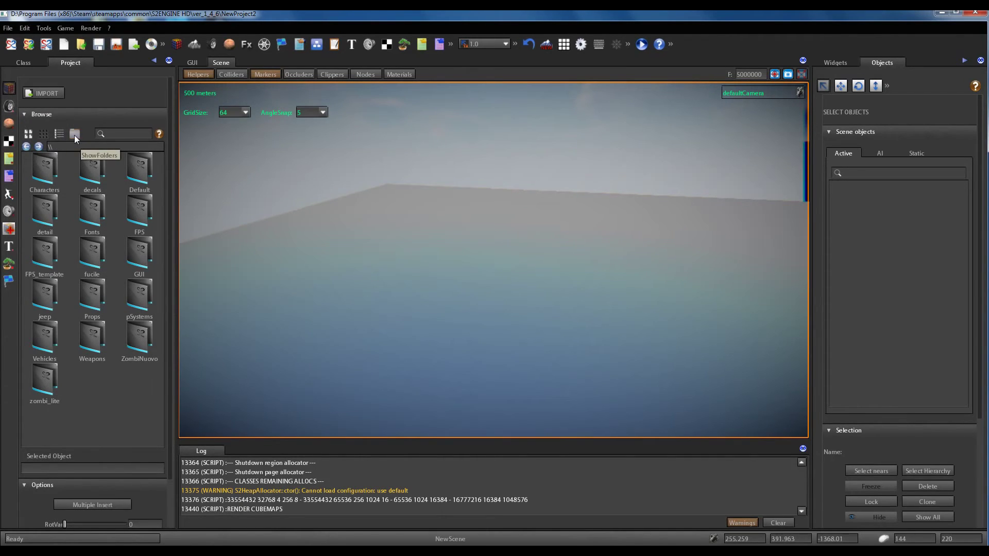
Step: List the project's objects without folders and bring the FPS_template objects into view
left_click(74, 135)
scroll(72, 270, "down", 1)
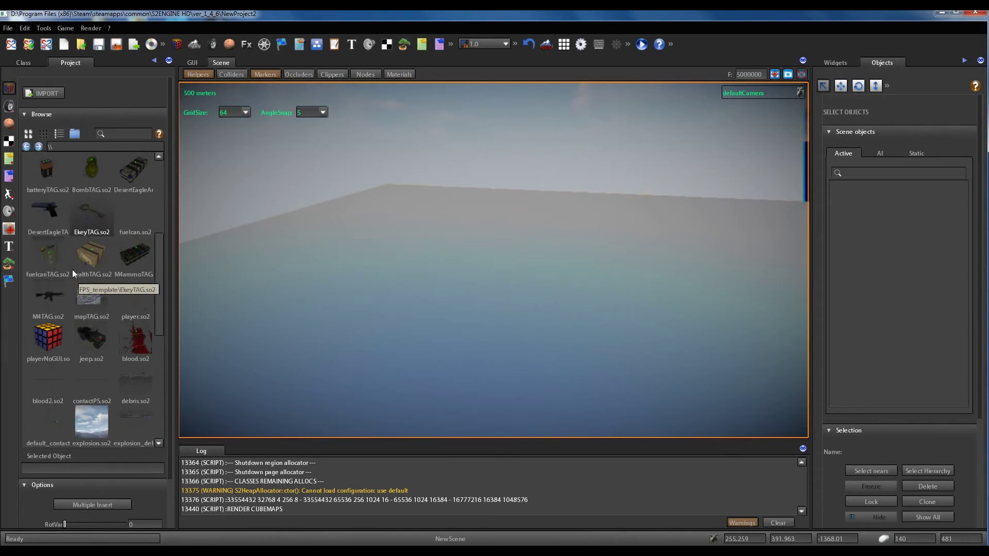
scroll(72, 270, "up", 1)
scroll(72, 269, "down", 1)
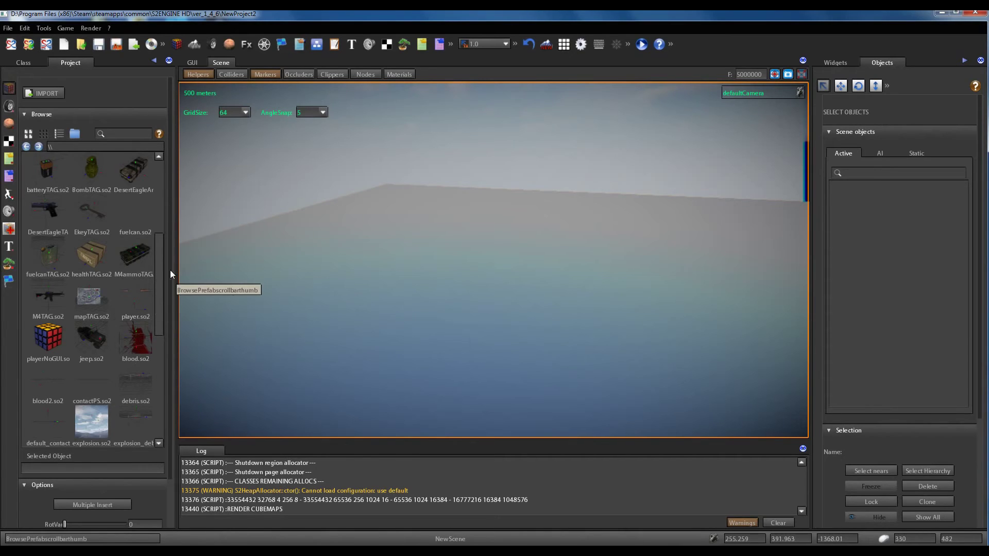
scroll(171, 293, "down", 2)
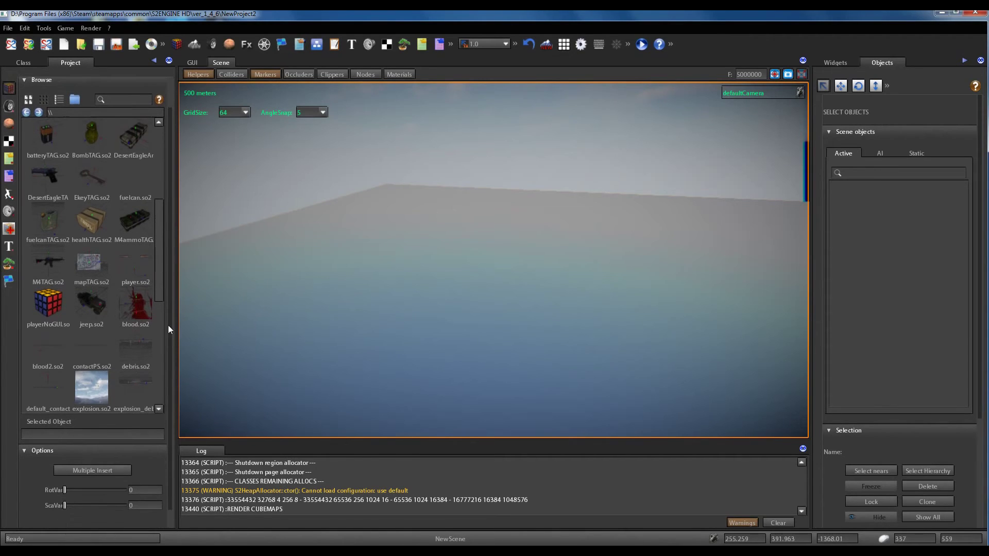
Step: Insert FPS_template\player.so2 into the scene with multiple insertion enabled, and pause the physics simulation
left_click(98, 471)
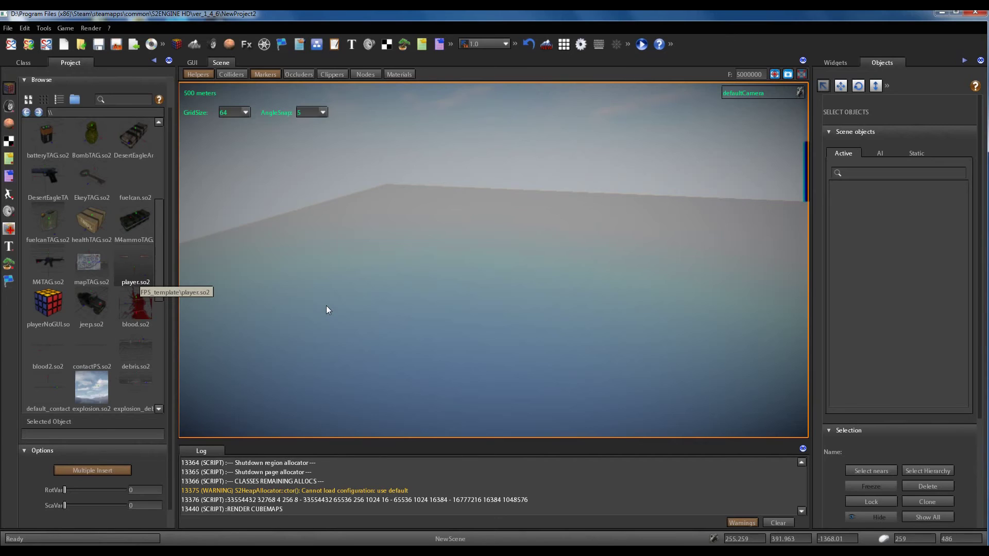
left_click(134, 266)
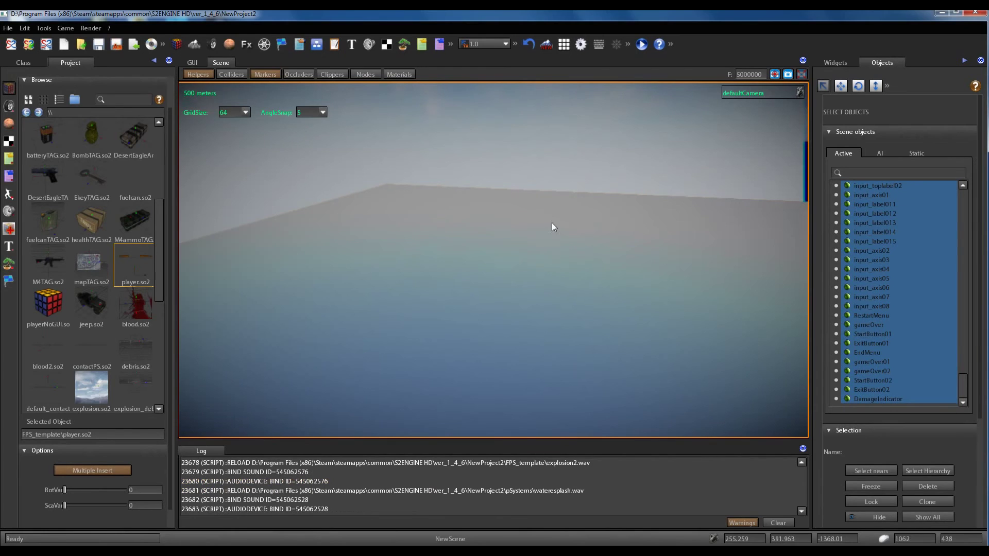
right_click_drag(447, 246, 618, 264)
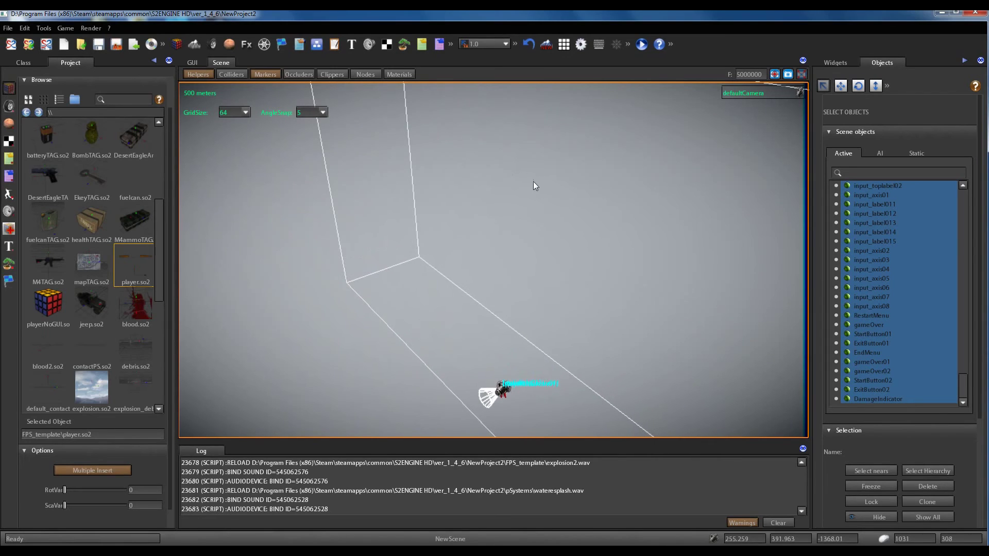
left_click(617, 46)
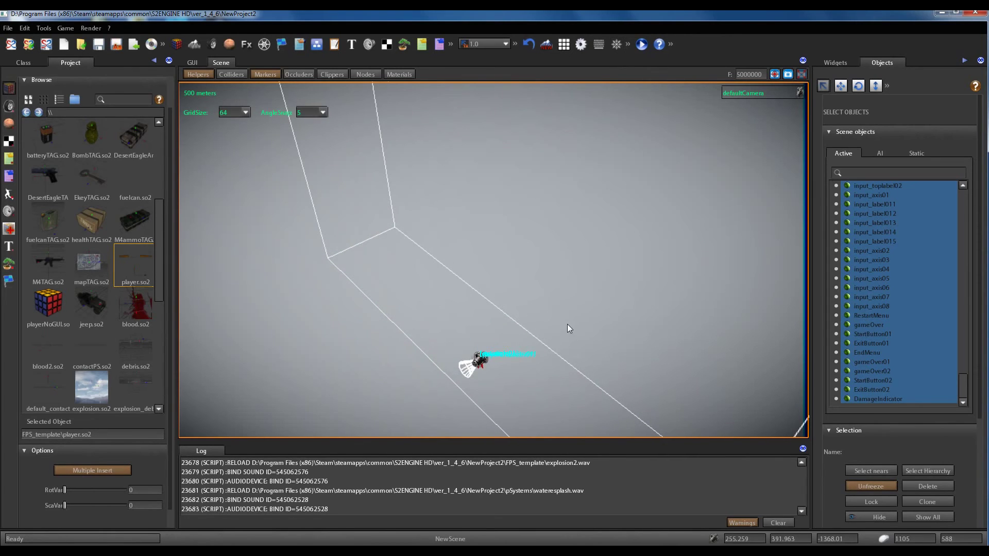
mouse_move(567, 323)
right_mouse_down()
mouse_move(523, 321)
mouse_move(507, 339)
mouse_move(542, 341)
mouse_move(561, 305)
right_mouse_up()
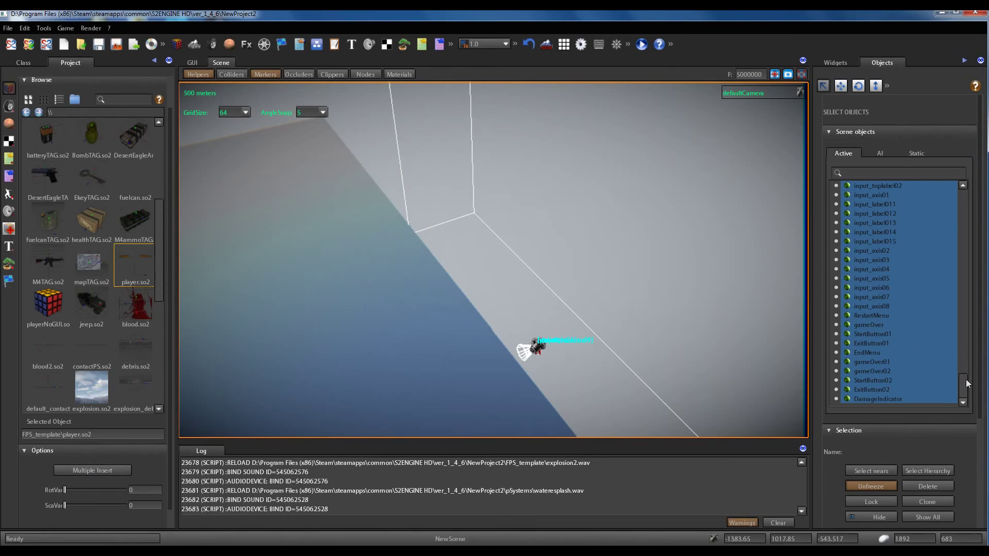
Step: Select playerCharacter01 among the active scene objects and reset its position to the scene origin
mouse_move(966, 384)
left_mouse_down()
mouse_move(975, 216)
mouse_move(969, 323)
mouse_move(967, 288)
left_mouse_up()
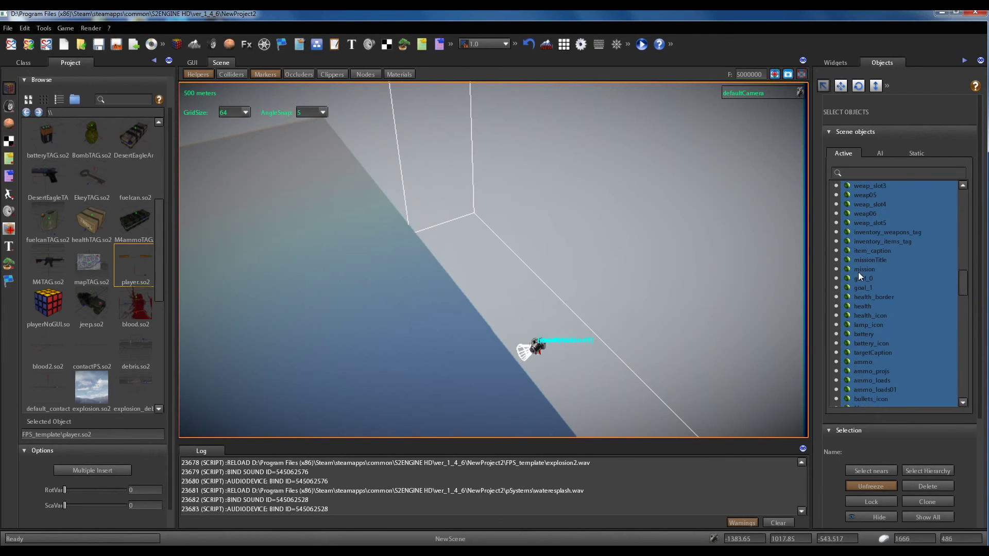
left_click_drag(962, 279, 968, 240)
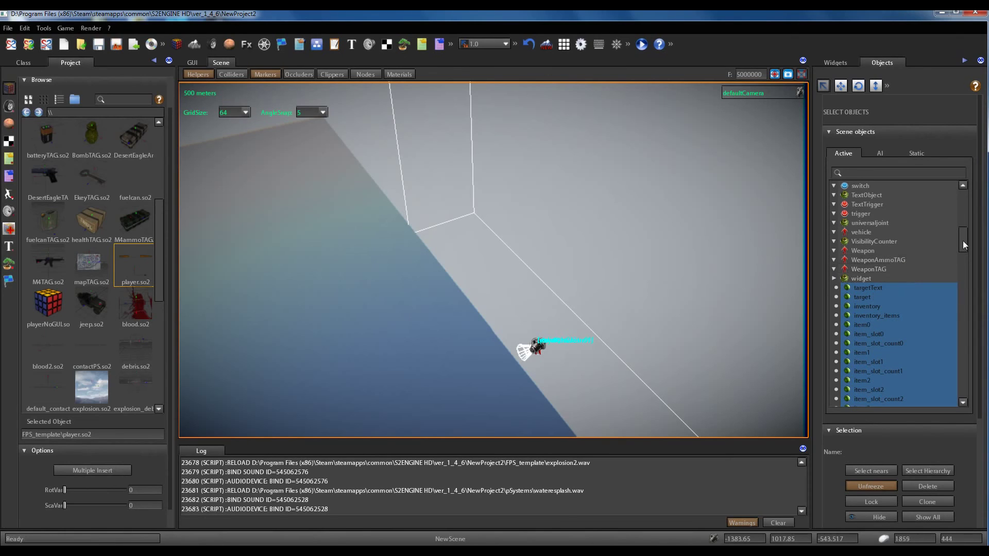
left_click_drag(963, 240, 964, 210)
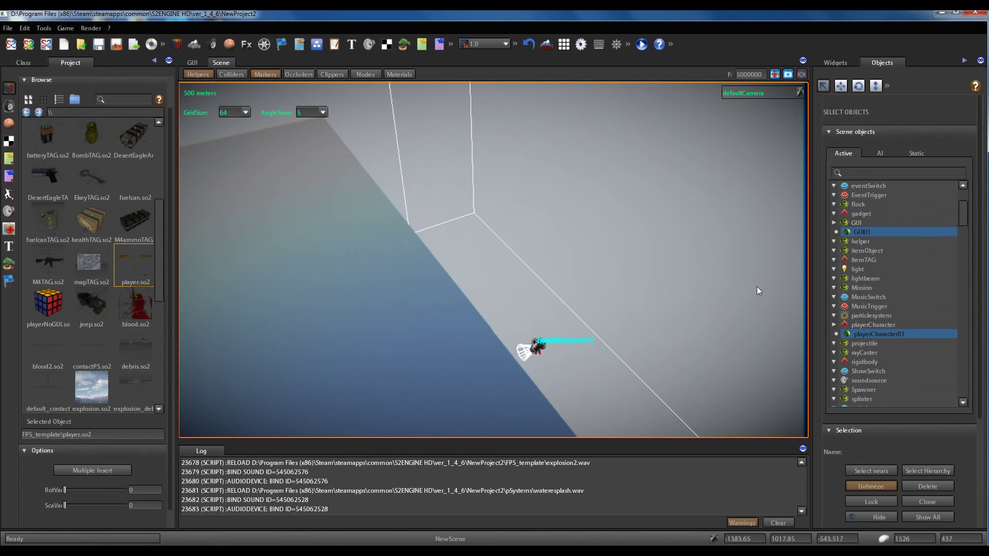
left_click(865, 343)
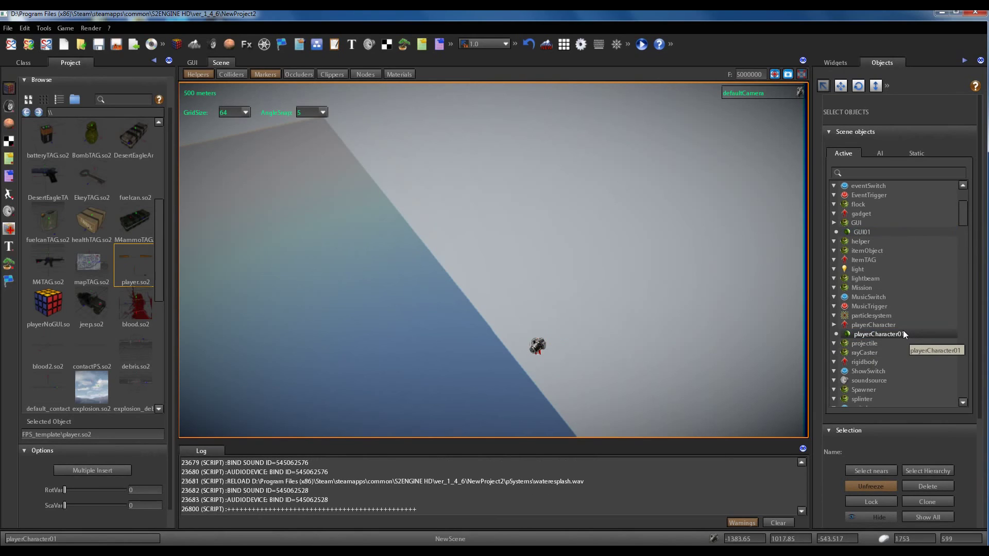
left_click(903, 333)
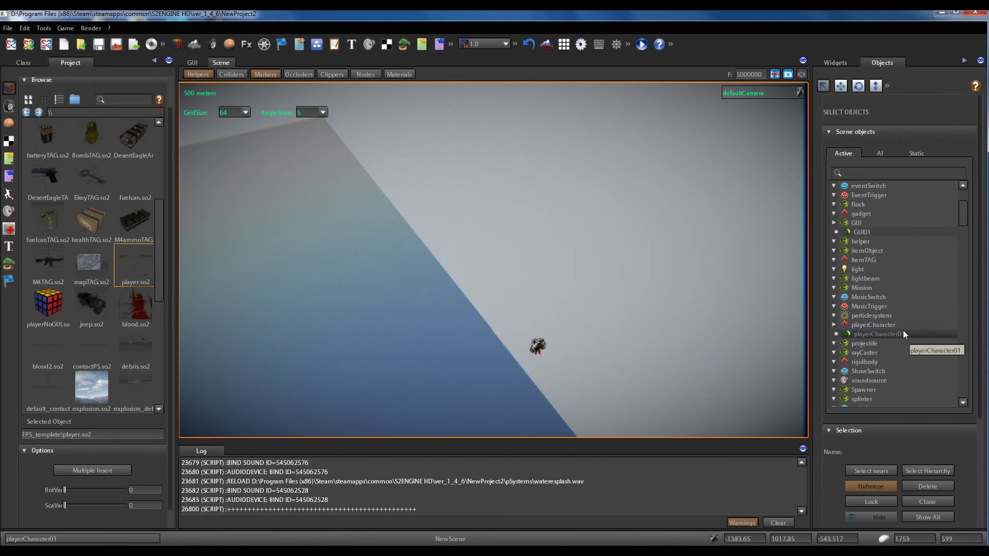
left_click(841, 86)
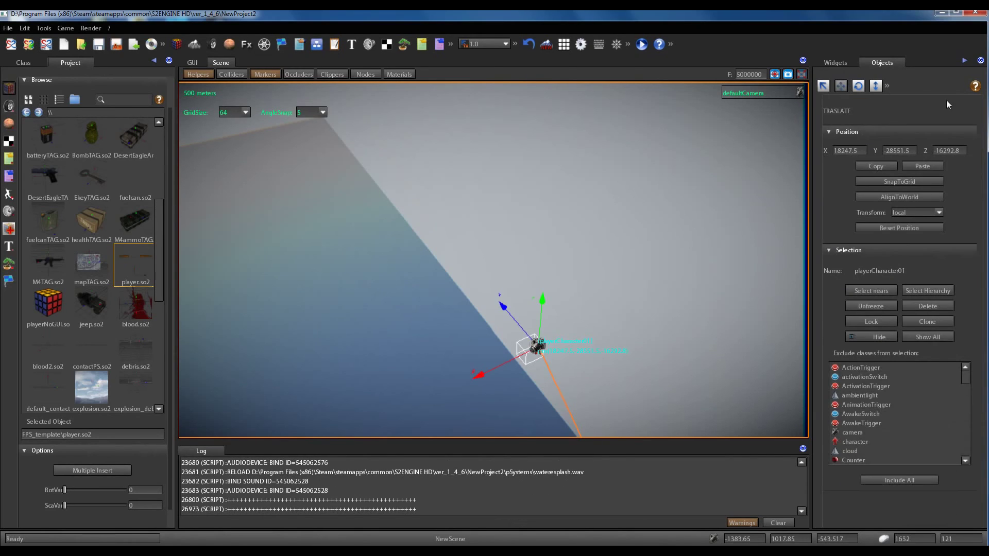
left_click(899, 227)
Step: Raise the player character to a Y position of about 75 and resume the physics simulation so it drops onto the ground
middle_click_drag(625, 245, 650, 223)
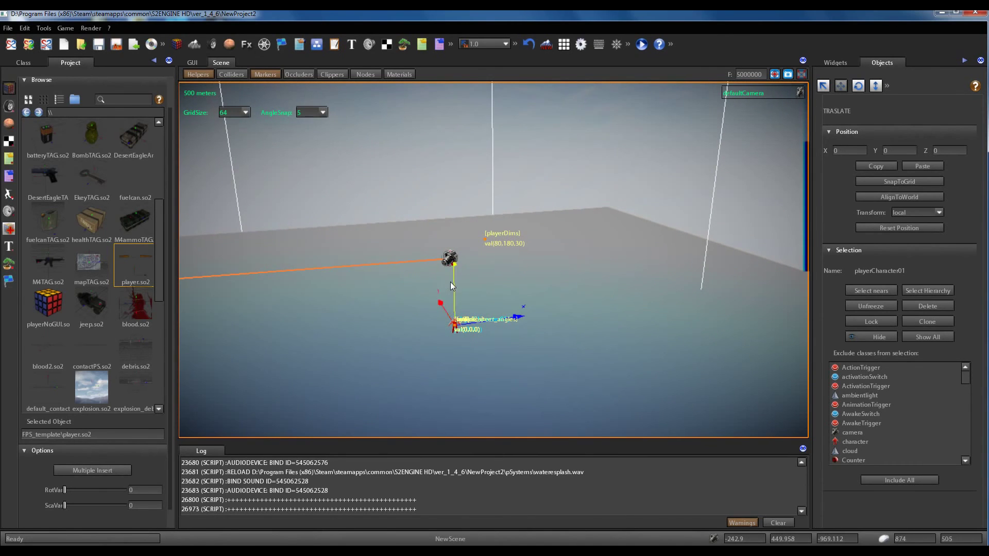
left_click_drag(450, 282, 450, 278)
scroll(525, 314, "up", 3)
mouse_move(526, 314)
right_mouse_down()
mouse_move(487, 302)
mouse_move(531, 296)
right_mouse_up()
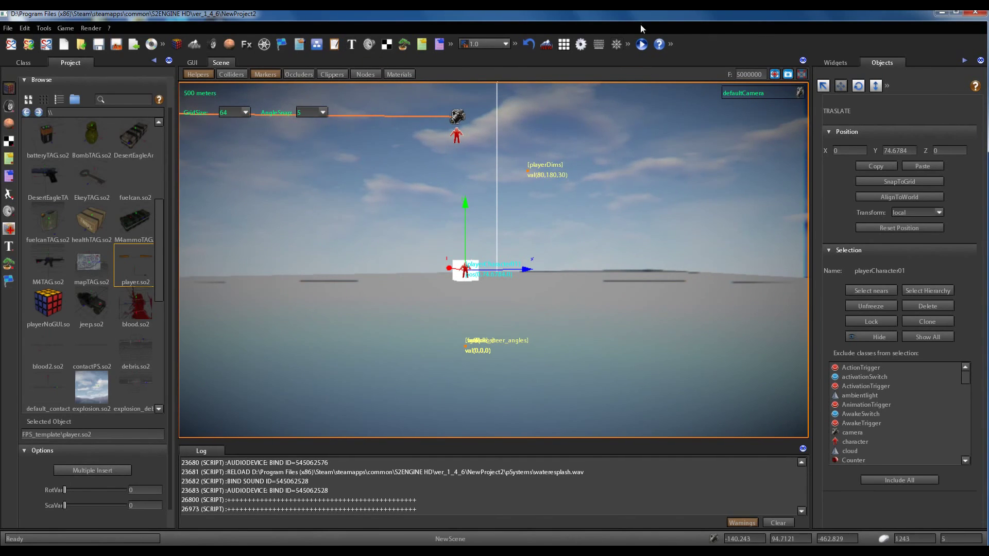
left_click(617, 44)
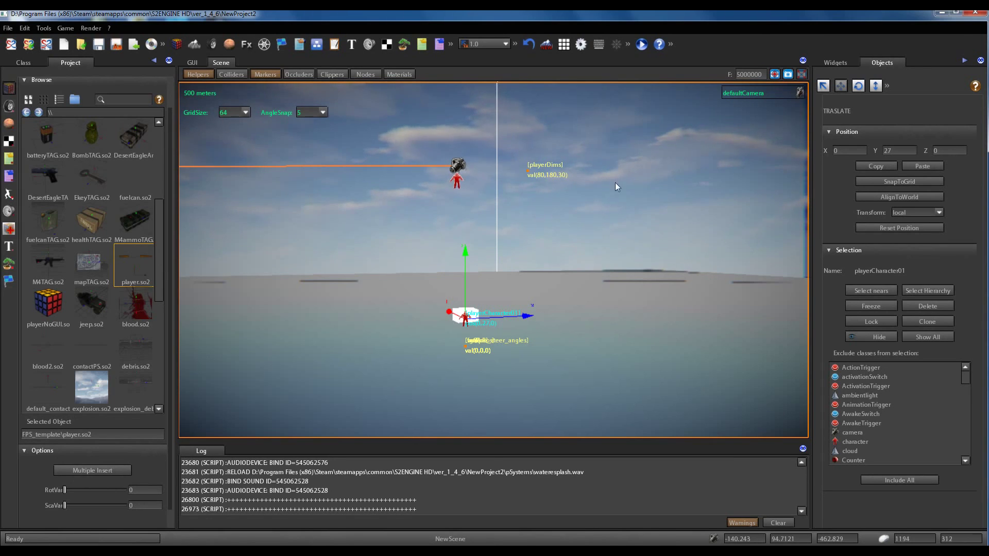
Step: Insert Characters\soldier.so2 into the scene a short distance from the player character
right_click_drag(592, 235, 541, 222)
scroll(541, 221, "down", 5)
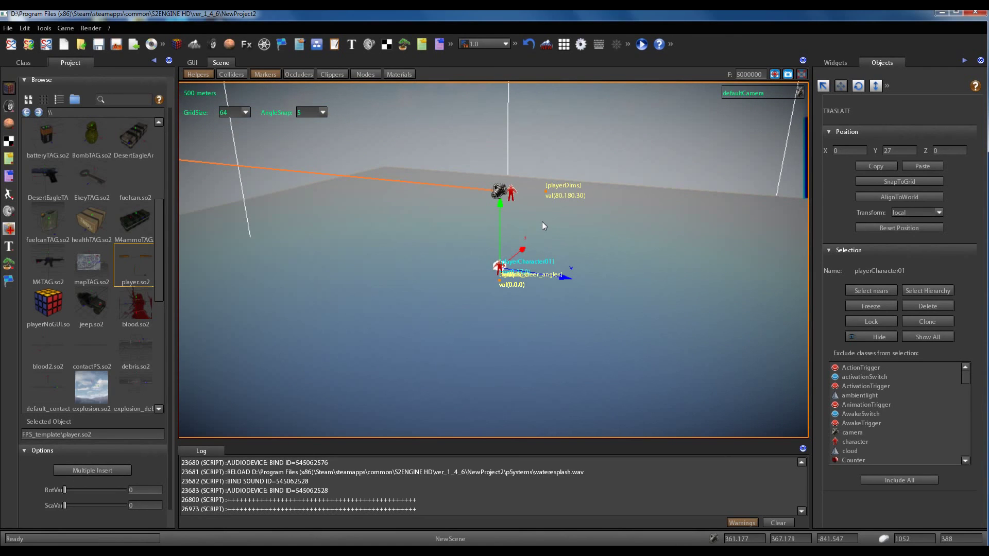
right_click_drag(548, 222, 561, 220)
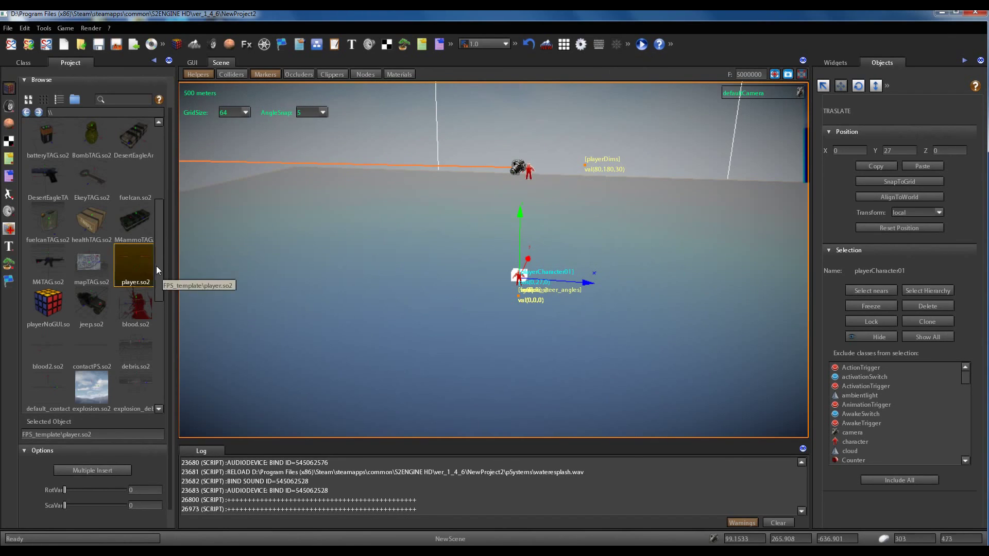
mouse_move(160, 288)
left_mouse_down()
mouse_move(152, 197)
mouse_move(169, 187)
mouse_move(164, 175)
left_mouse_up()
mouse_move(413, 279)
right_mouse_down()
mouse_move(401, 278)
mouse_move(416, 287)
right_mouse_up()
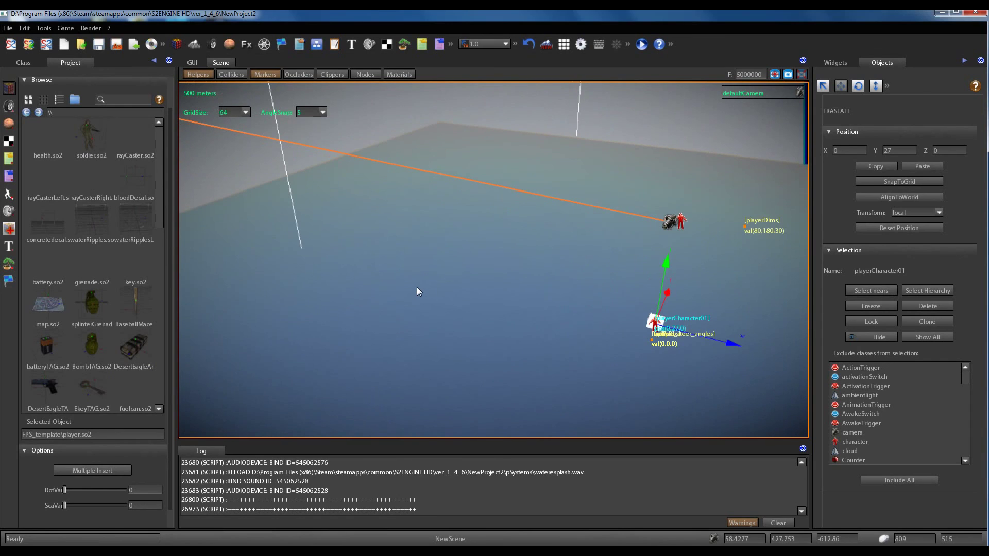
left_click(84, 144)
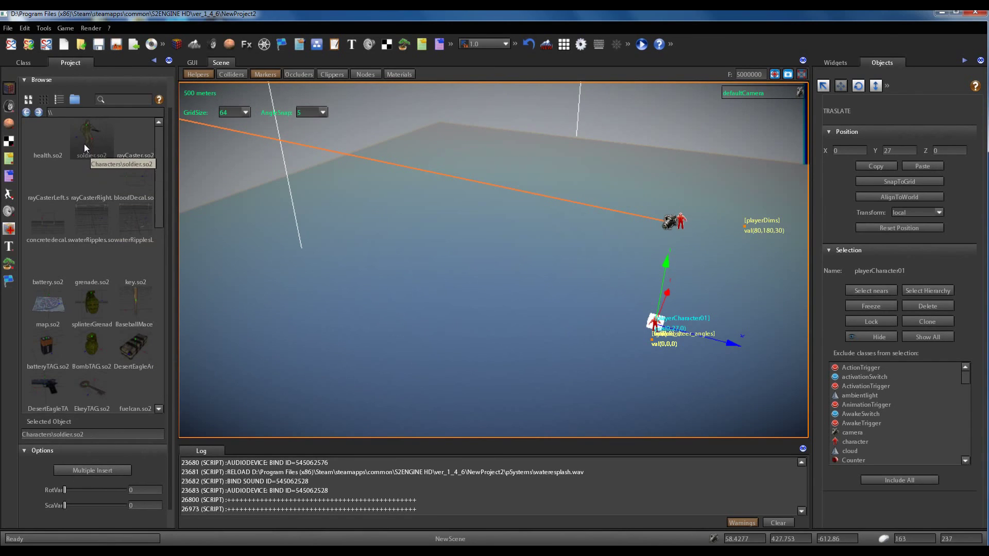
left_click_drag(341, 190, 501, 304)
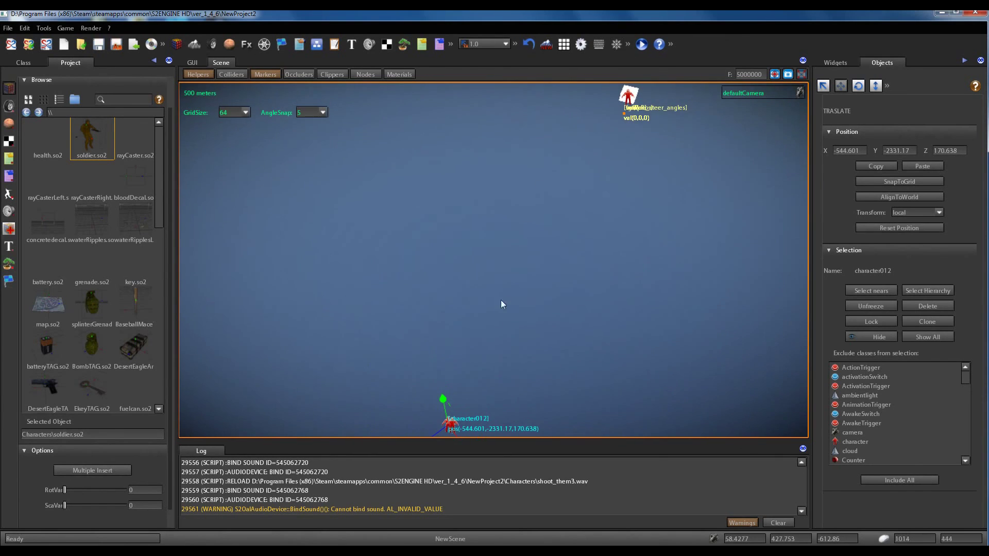
Step: Raise the soldier above the ground to a Y position of about 117 and resume the physics simulation
left_click_drag(444, 400, 431, 307)
middle_click_drag(429, 308, 425, 265)
left_click_drag(402, 350, 401, 321)
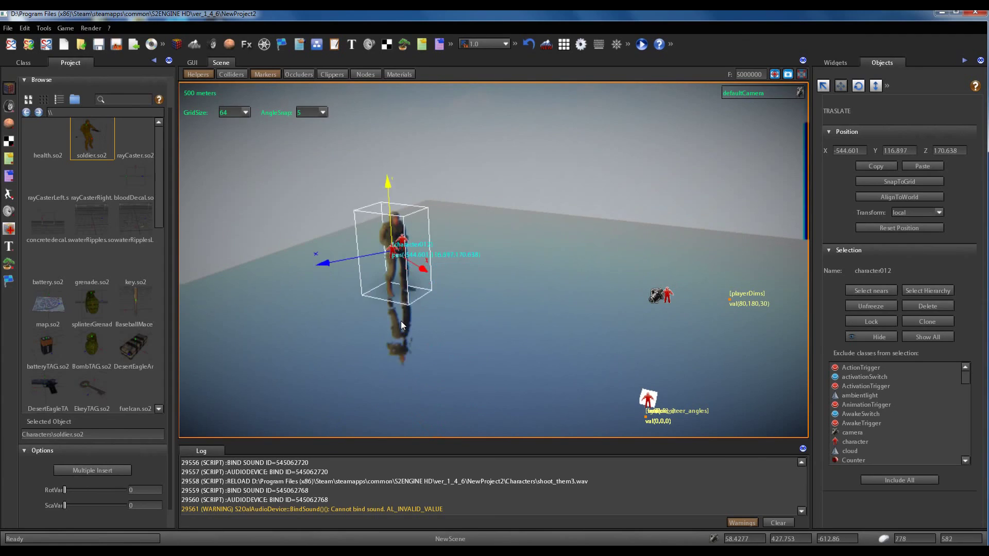
left_click(615, 44)
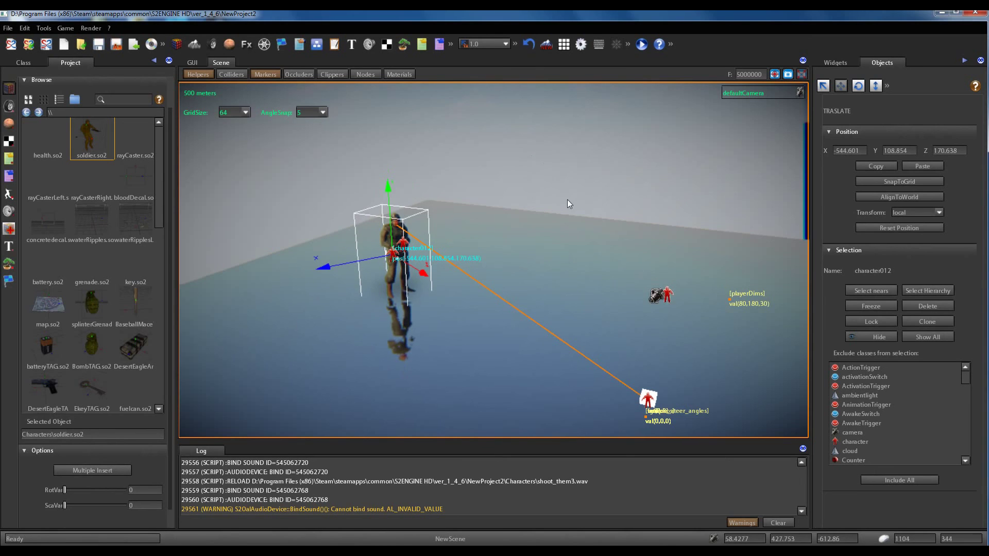
Step: Insert the M4TAG.so2 and DesertEagleTAG.so2 weapon pickups on the floor between the soldier and the player
key("f")
key("Up")
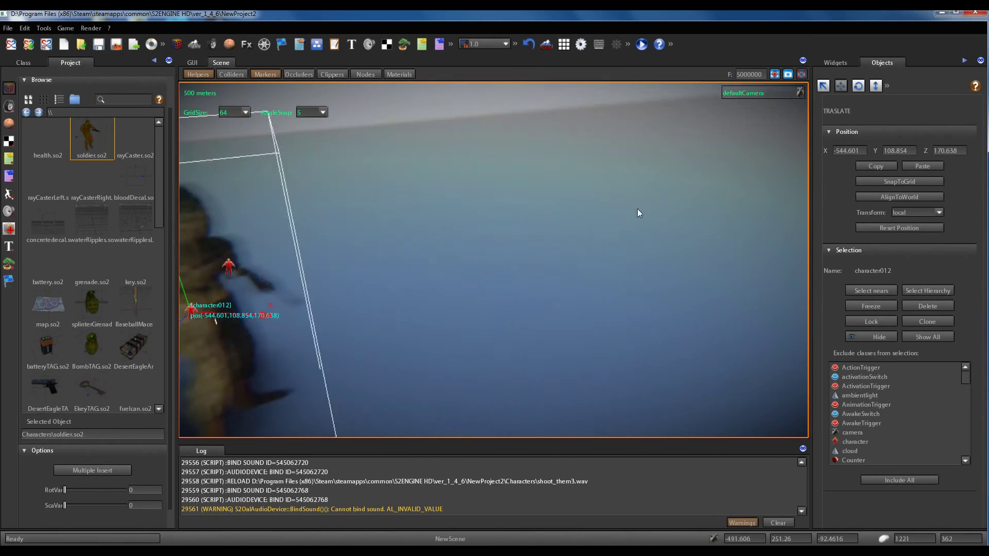
key("Down")
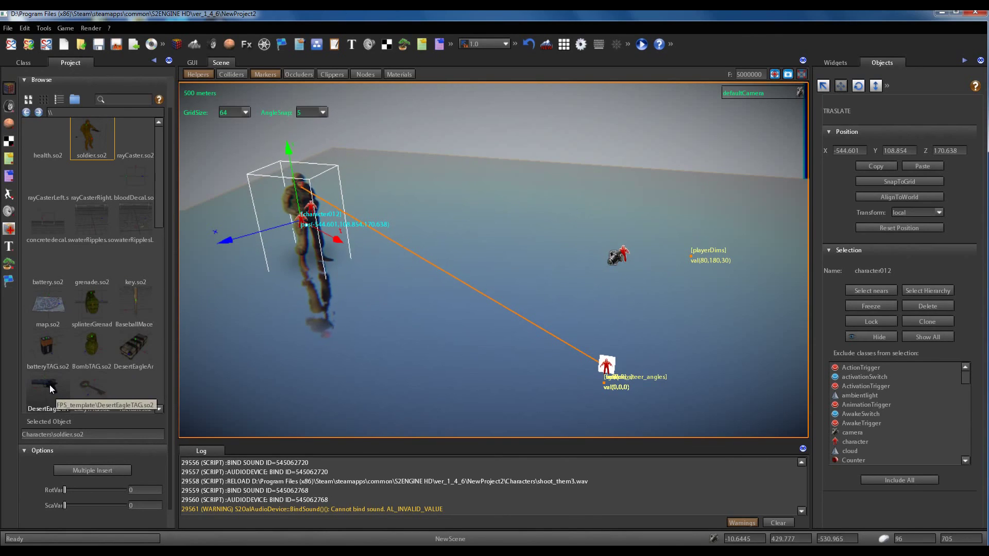
scroll(55, 369, "down", 2)
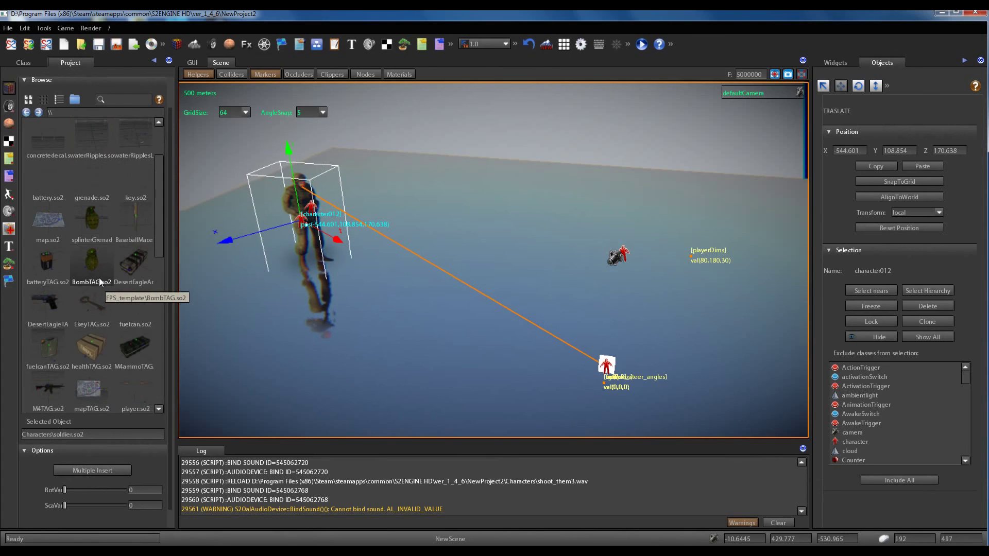
scroll(49, 325, "down", 1)
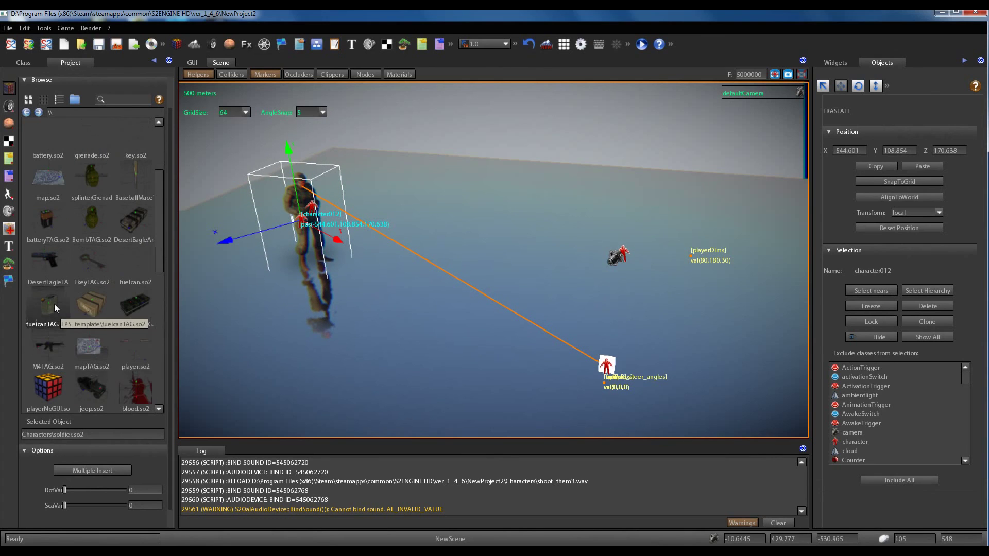
left_click(54, 348)
left_click_drag(53, 348, 346, 338)
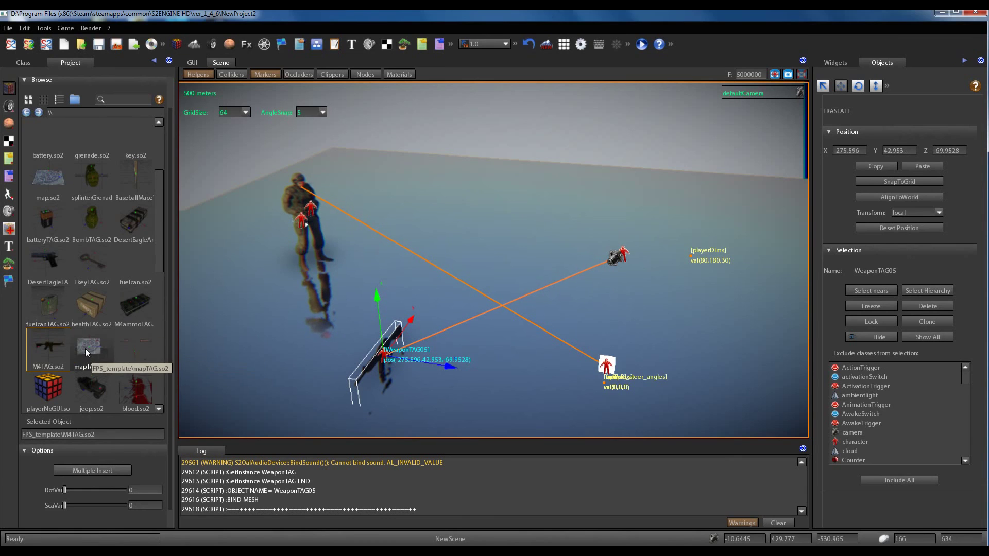
left_click(52, 275)
left_click(440, 282)
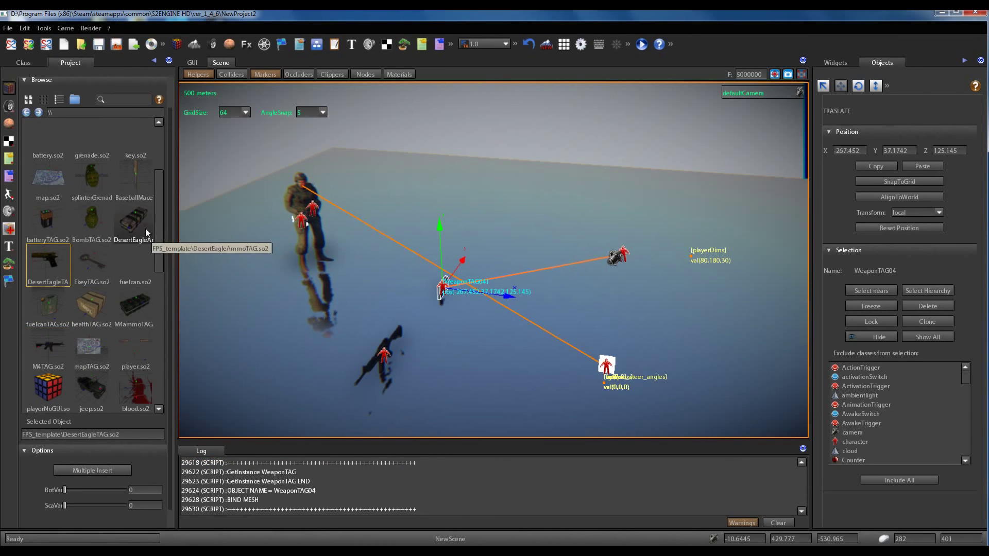
Step: Insert one M4ammoTAG.so2 box near the M4 and two DesertEagleAmmoTAG.so2 boxes on the floor behind the Desert Eagle
left_click(132, 307)
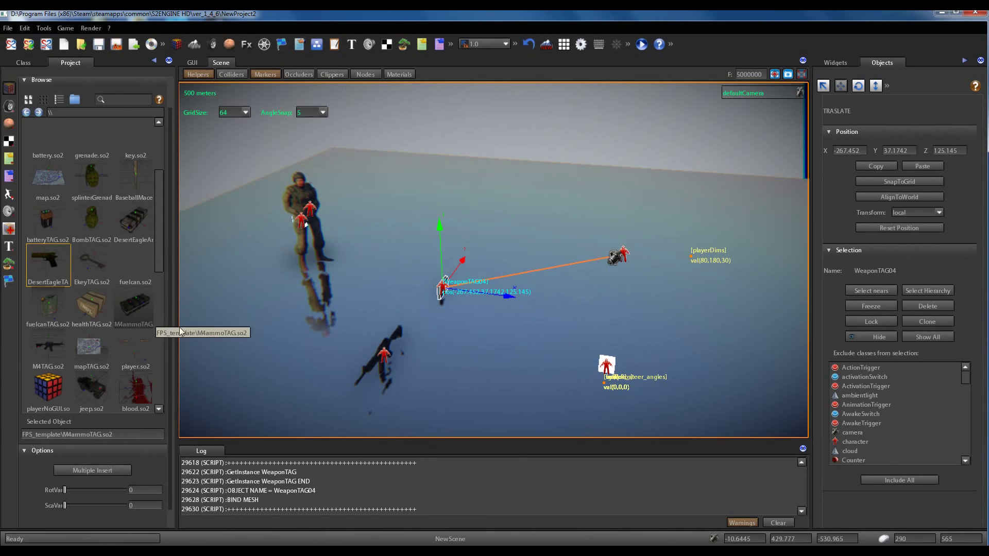
left_click(238, 363)
left_click(136, 223)
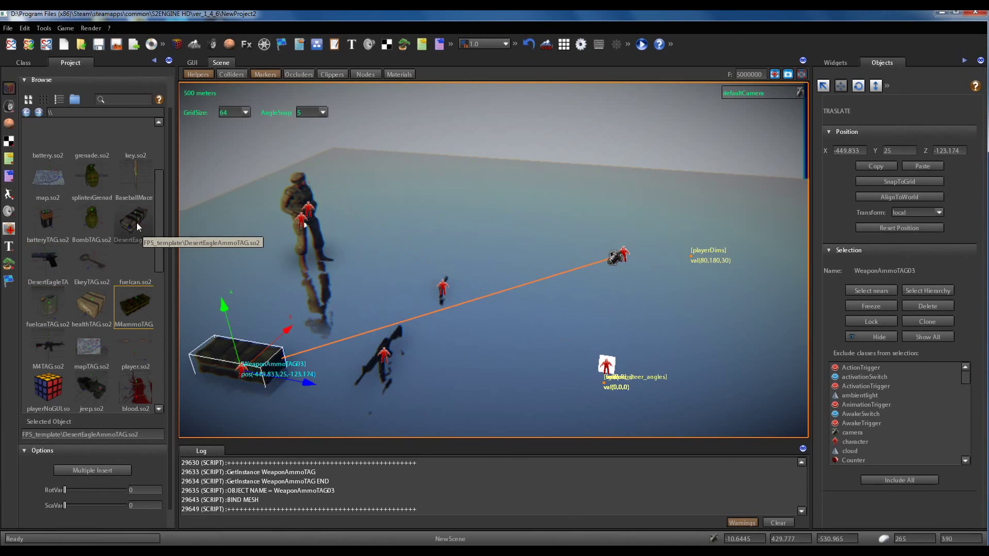
left_click(486, 233)
left_click(219, 223)
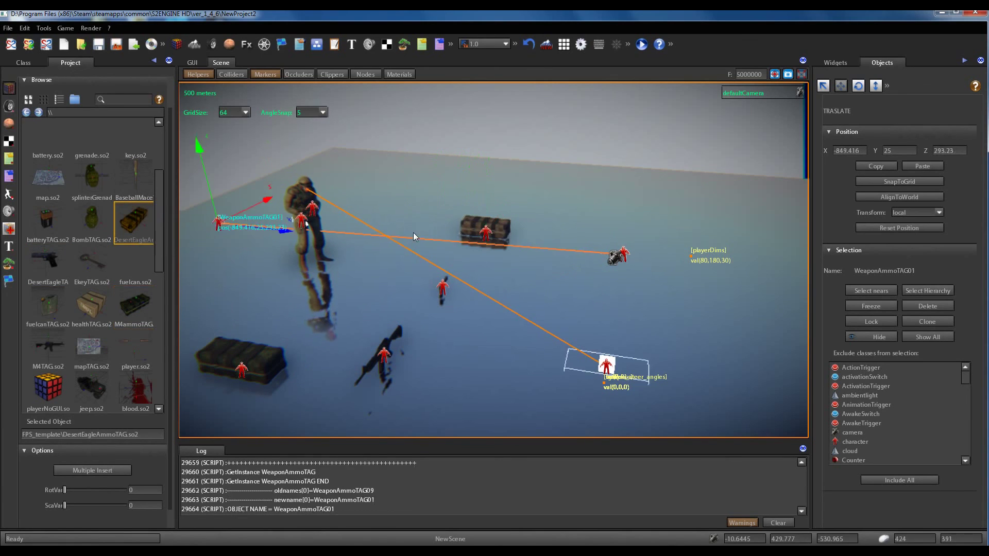
left_click_drag(415, 237, 551, 214)
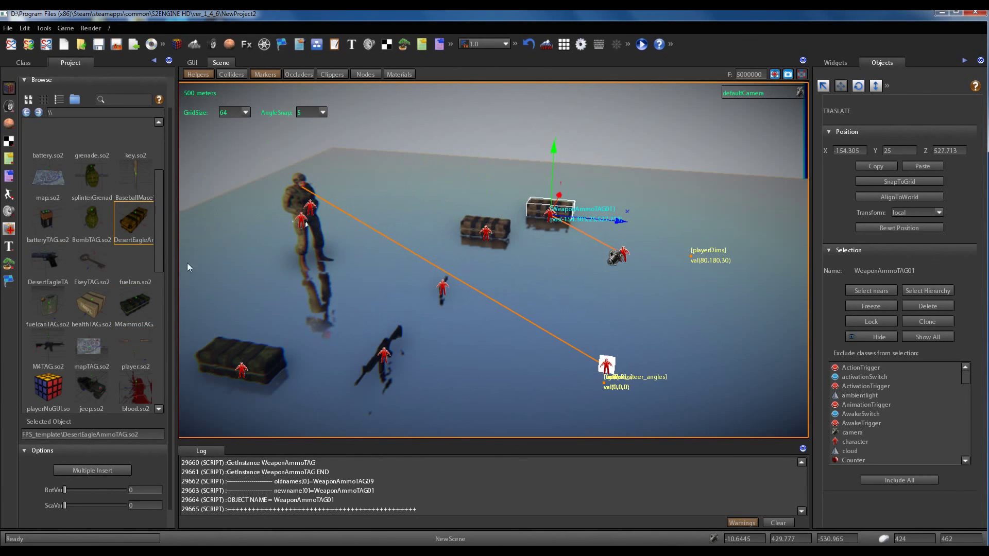
Step: Insert a second M4ammoTAG.so2 box behind the first M4 ammo box
left_click(134, 308)
left_click(222, 309)
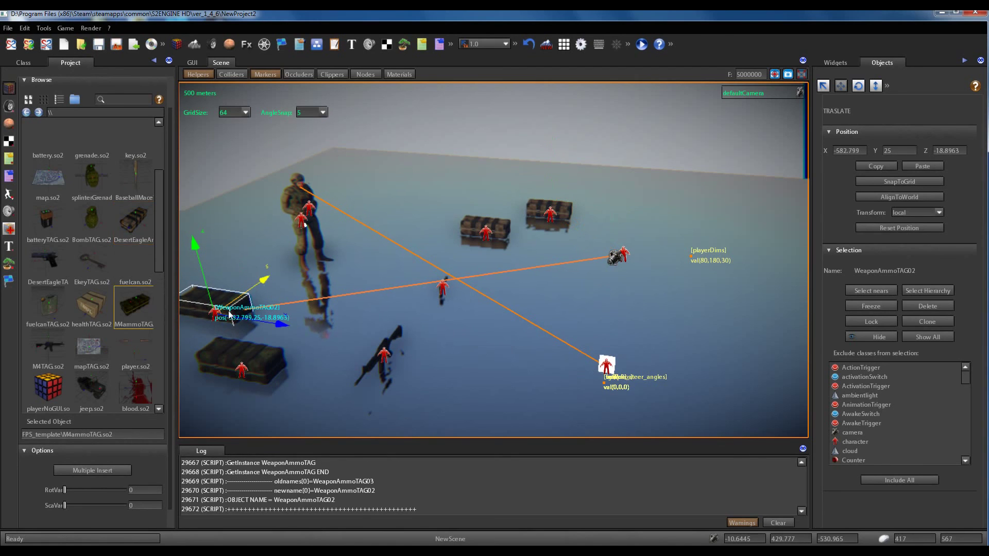
right_click_drag(458, 278, 409, 267)
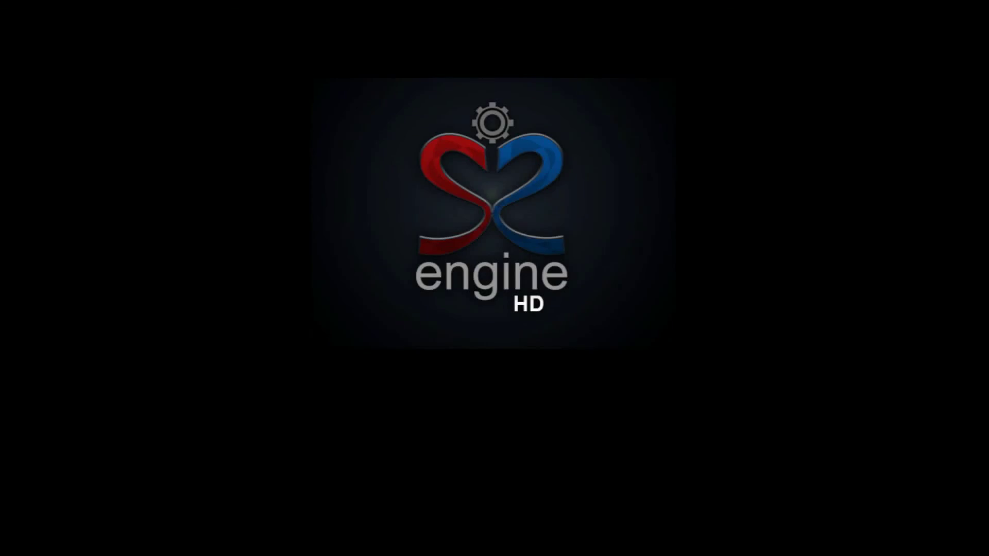